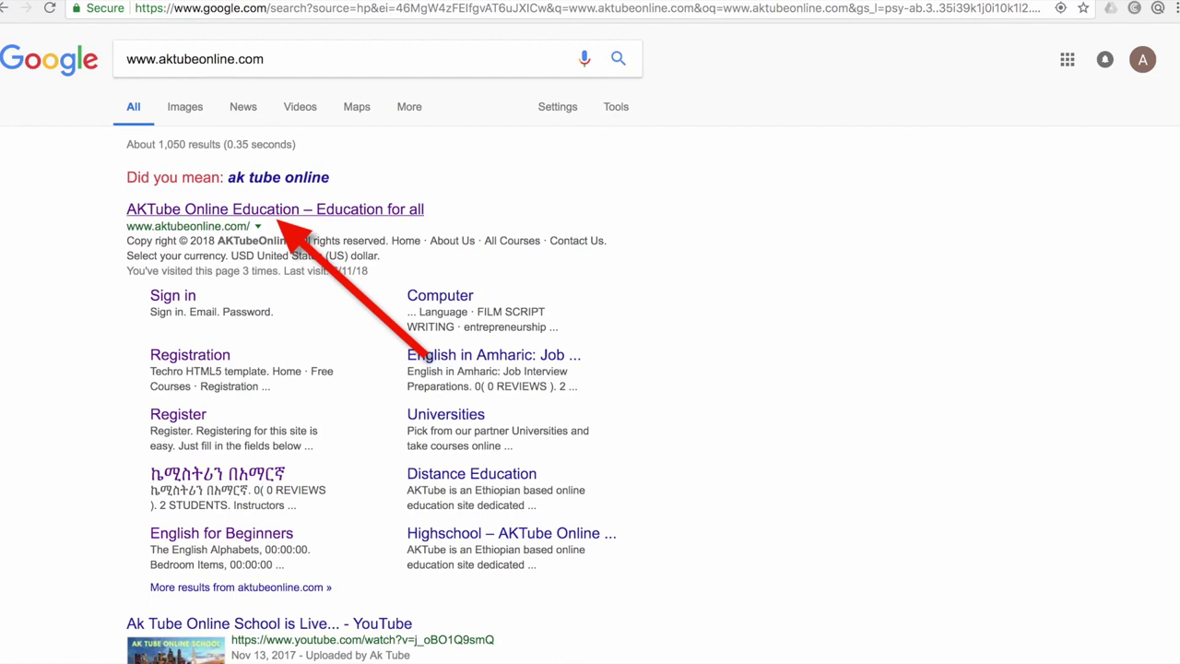
Open the AKTube Online Education result from Google and begin editing the prefilled login e-mail
left_click(276, 210)
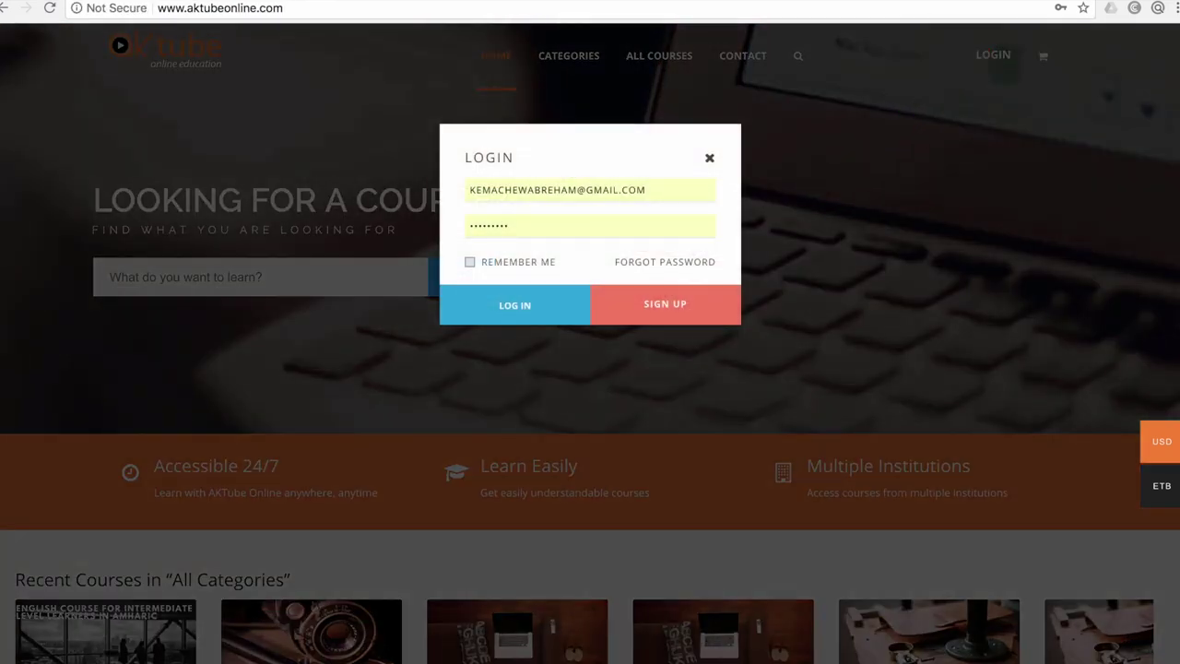
left_click(646, 189)
Erase the autofilled e-mail and password from the login dialog and dismiss the saved-password suggestion
key("BackSpace")
key("BackSpace")
key("BackSpace")
key("BackSpace")
key("BackSpace")
key("BackSpace")
key("BackSpace")
key("BackSpace")
key("BackSpace")
key("BackSpace")
key("BackSpace")
key("BackSpace")
key("BackSpace")
key("BackSpace")
key("BackSpace")
key("BackSpace")
key("BackSpace")
key("BackSpace")
key("BackSpace")
key("BackSpace")
key("BackSpace")
key("BackSpace")
key("BackSpace")
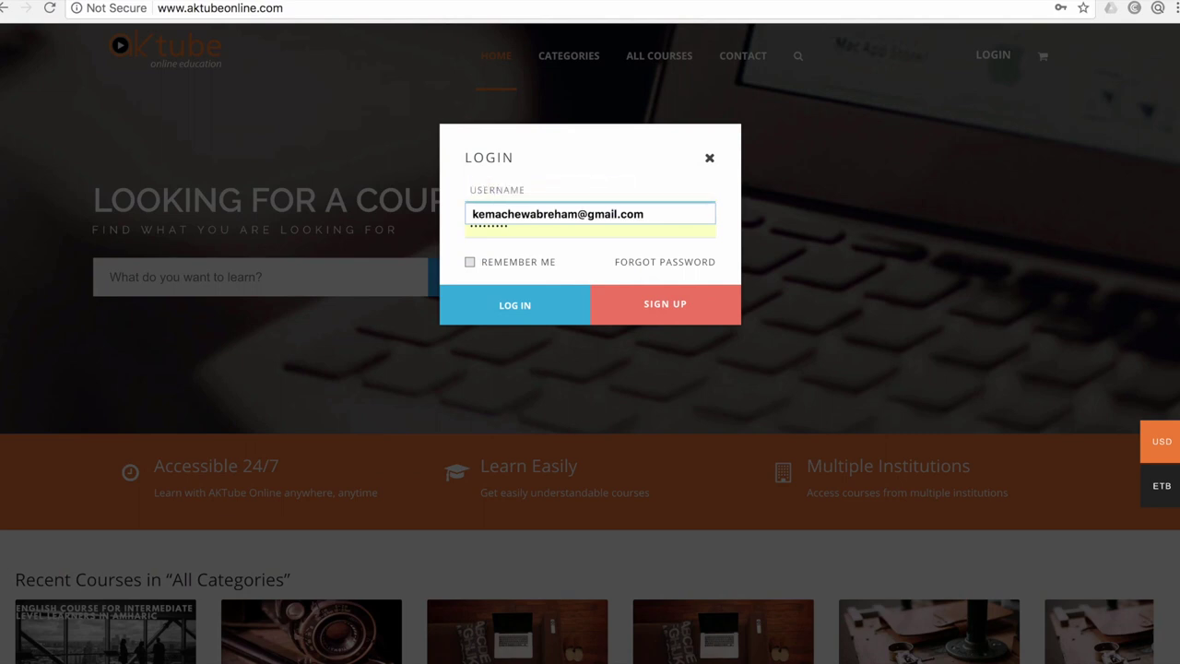
left_click(590, 225)
key("BackSpace")
key("BackSpace")
key("BackSpace")
key("BackSpace")
key("BackSpace")
key("BackSpace")
key("BackSpace")
key("BackSpace")
key("BackSpace")
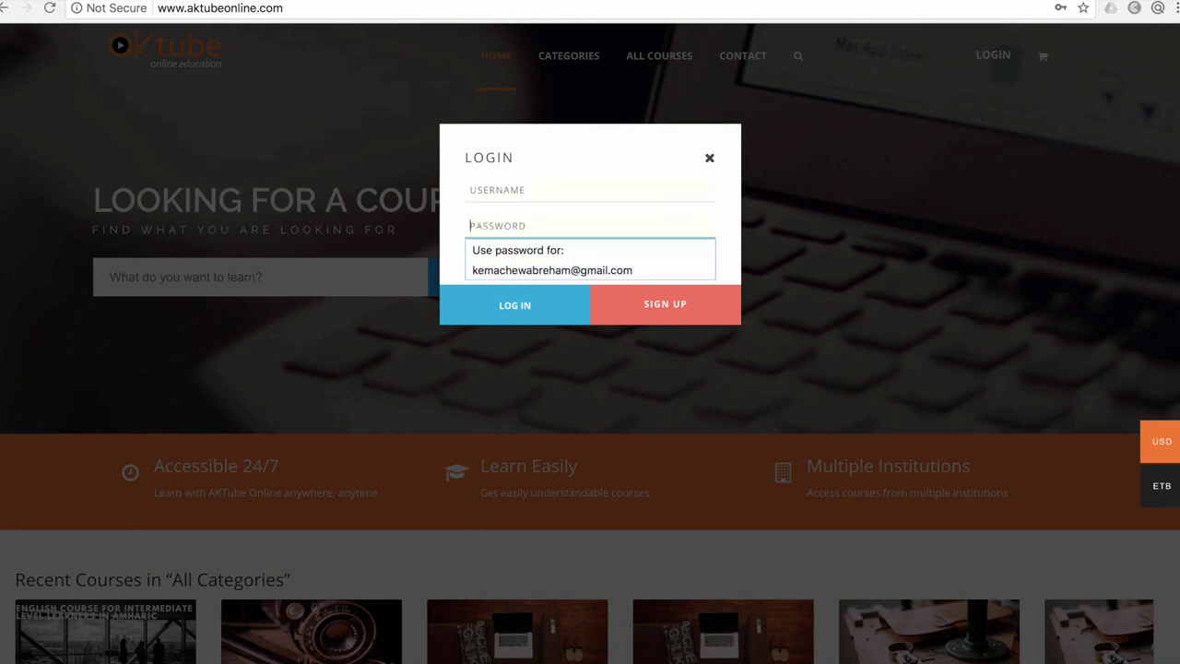
key("Escape")
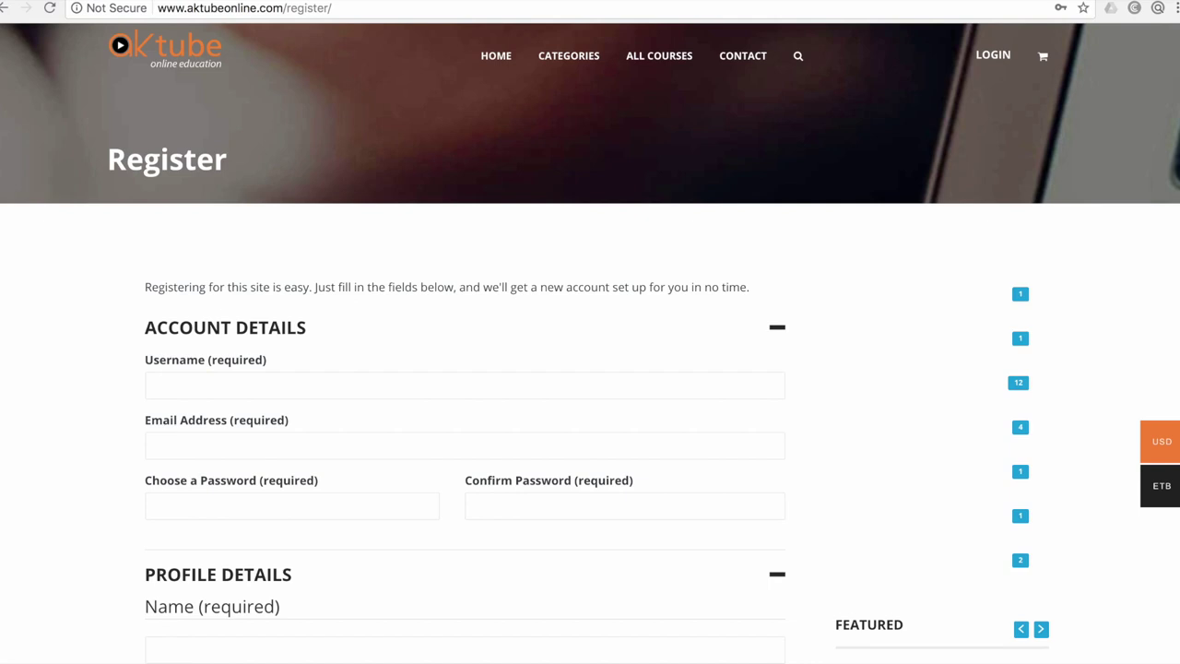
Enter a username, the account's e-mail address, and the same password in both password fields
scroll(590, 369, "down", 3)
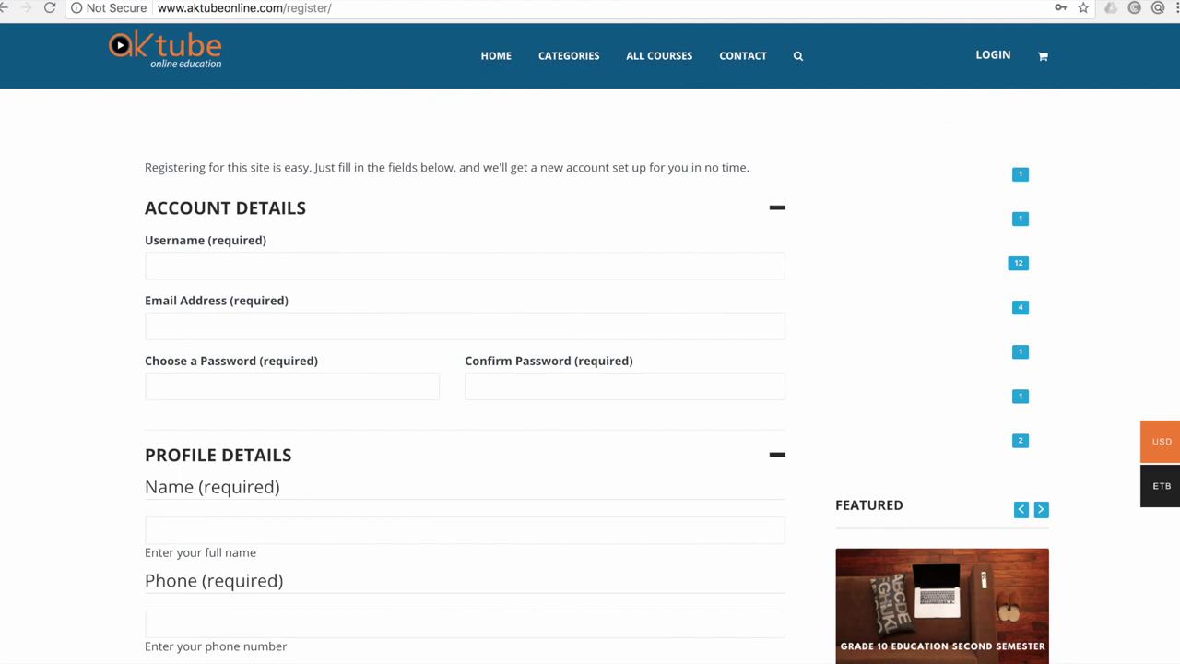
left_click(157, 266)
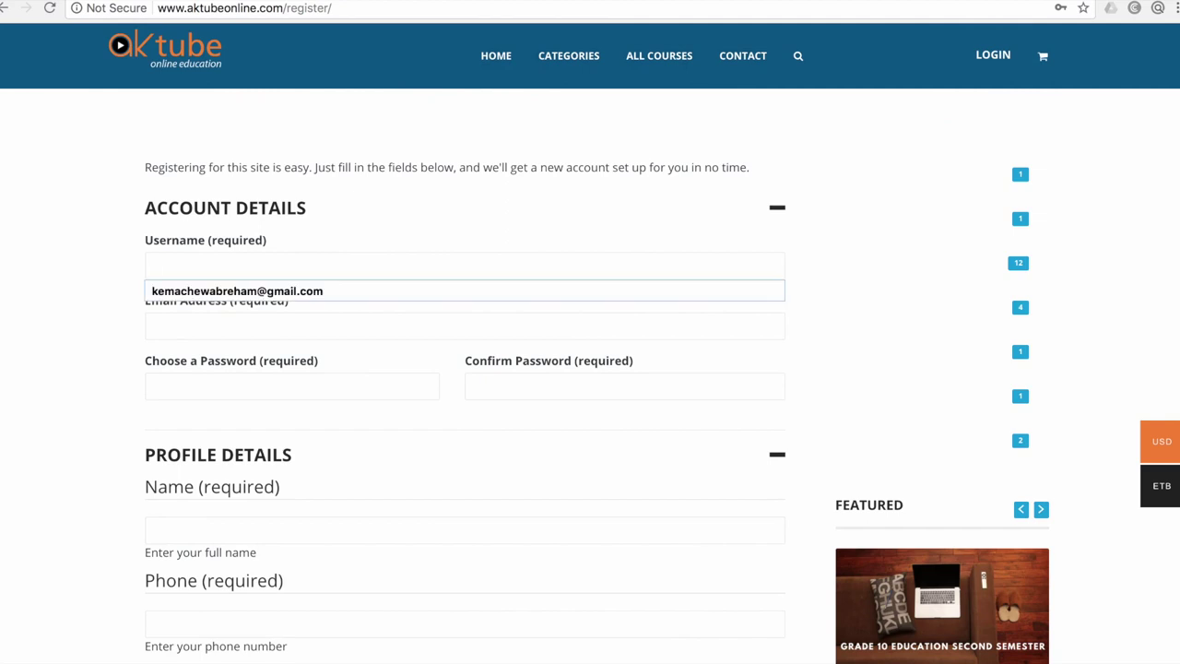
type("Abresh")
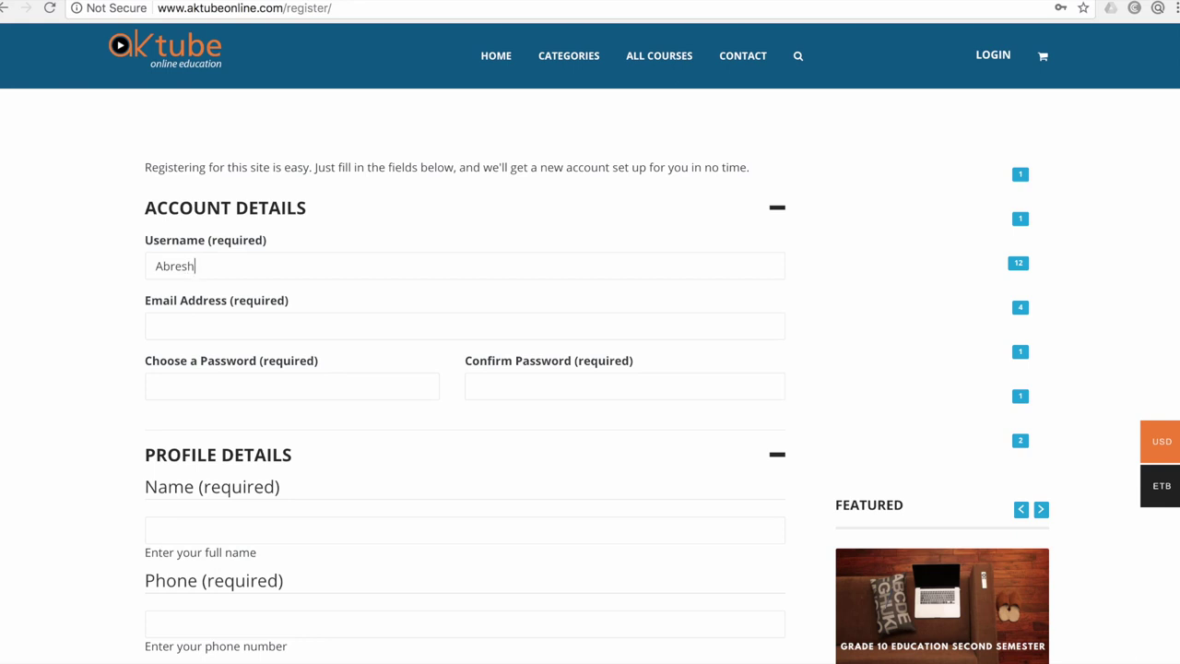
type("900")
left_click(157, 326)
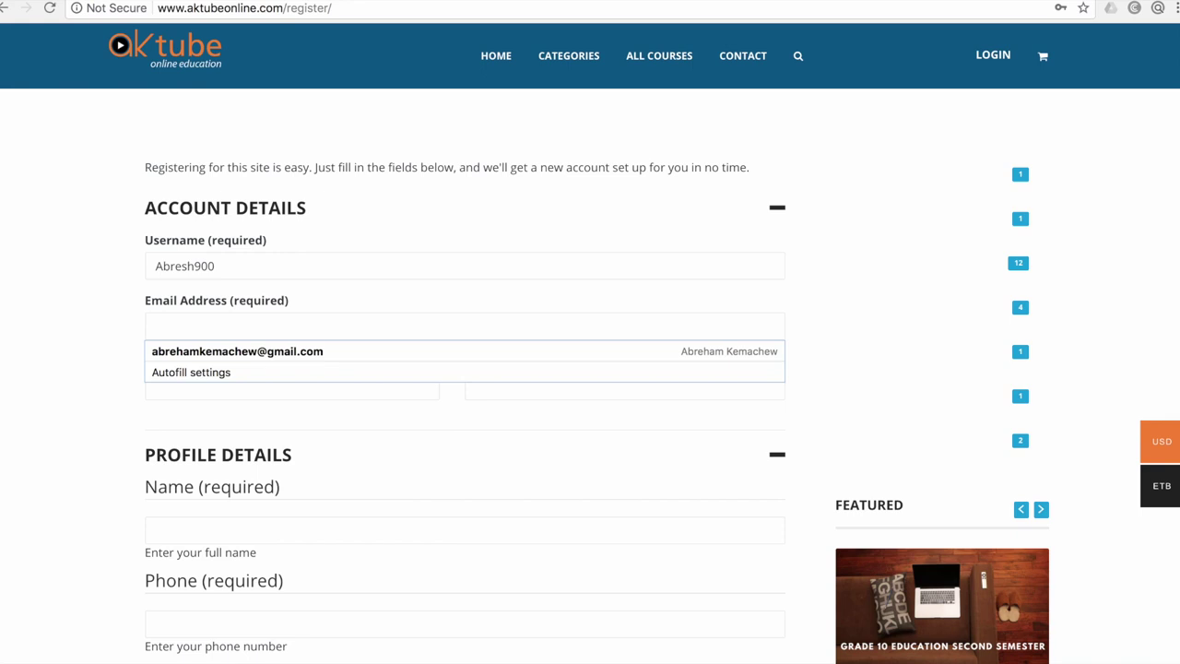
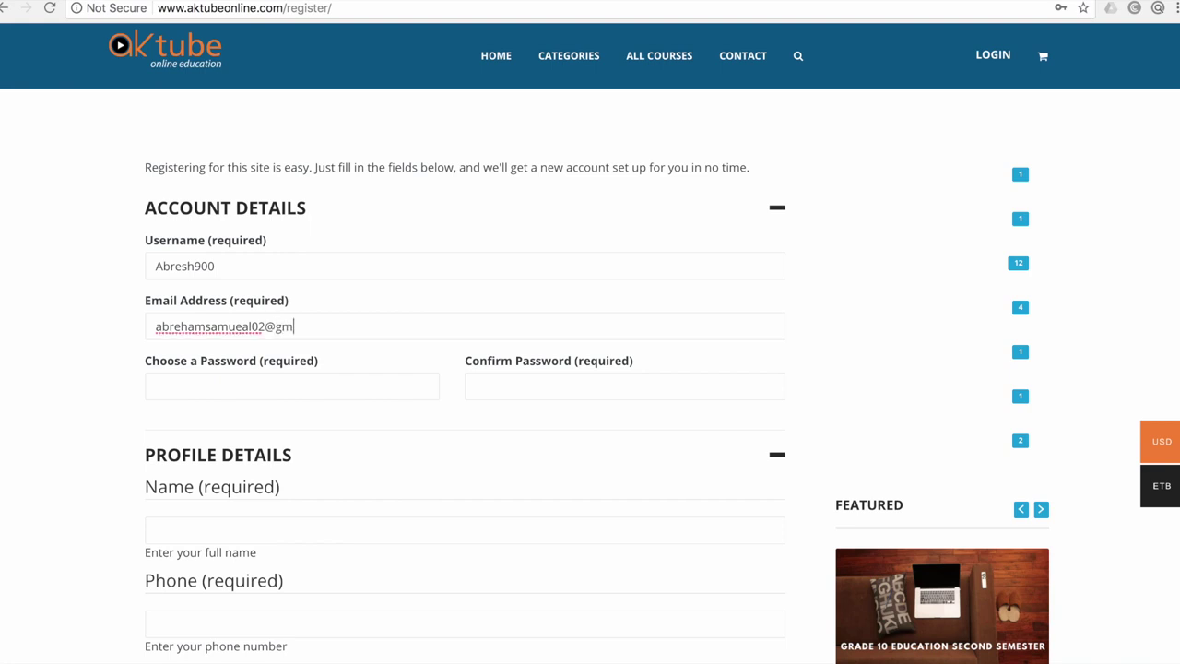
left_click(157, 386)
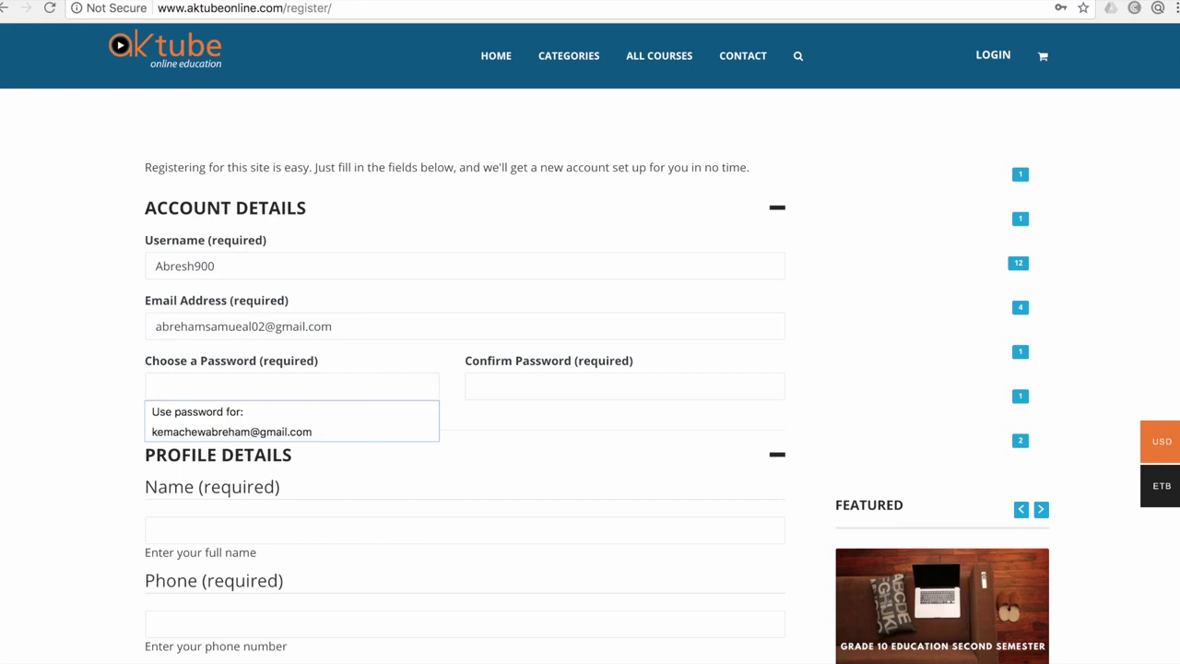
type("•••••••••")
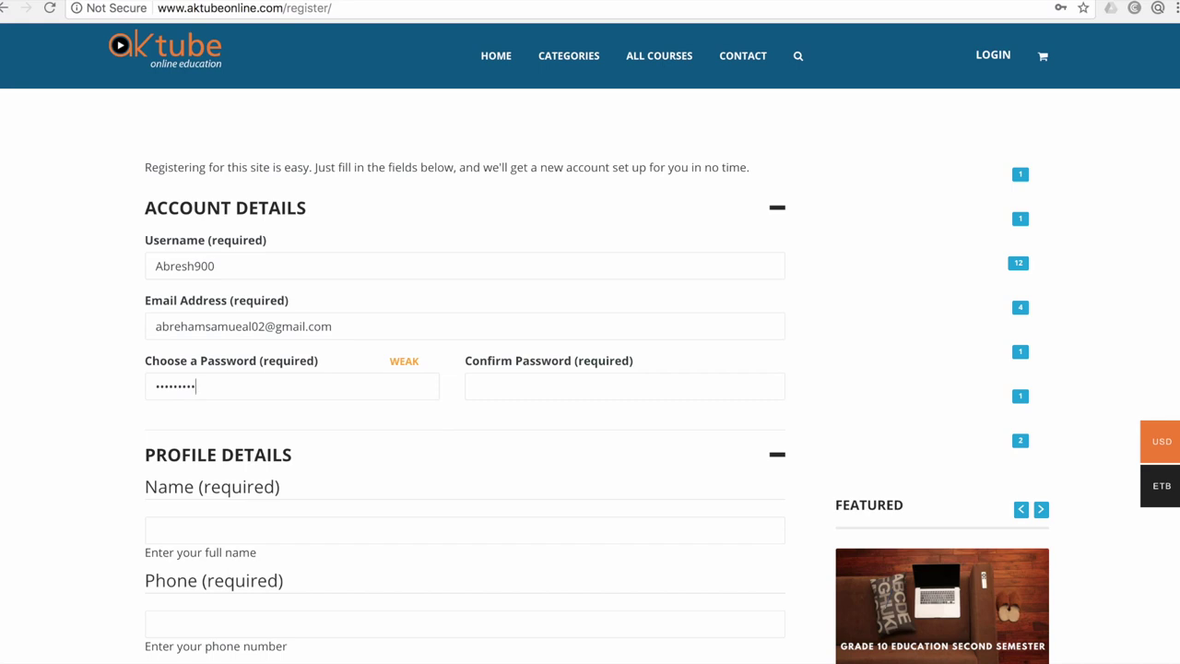
left_click(624, 385)
type("•••••••••")
scroll(590, 369, "down", 3)
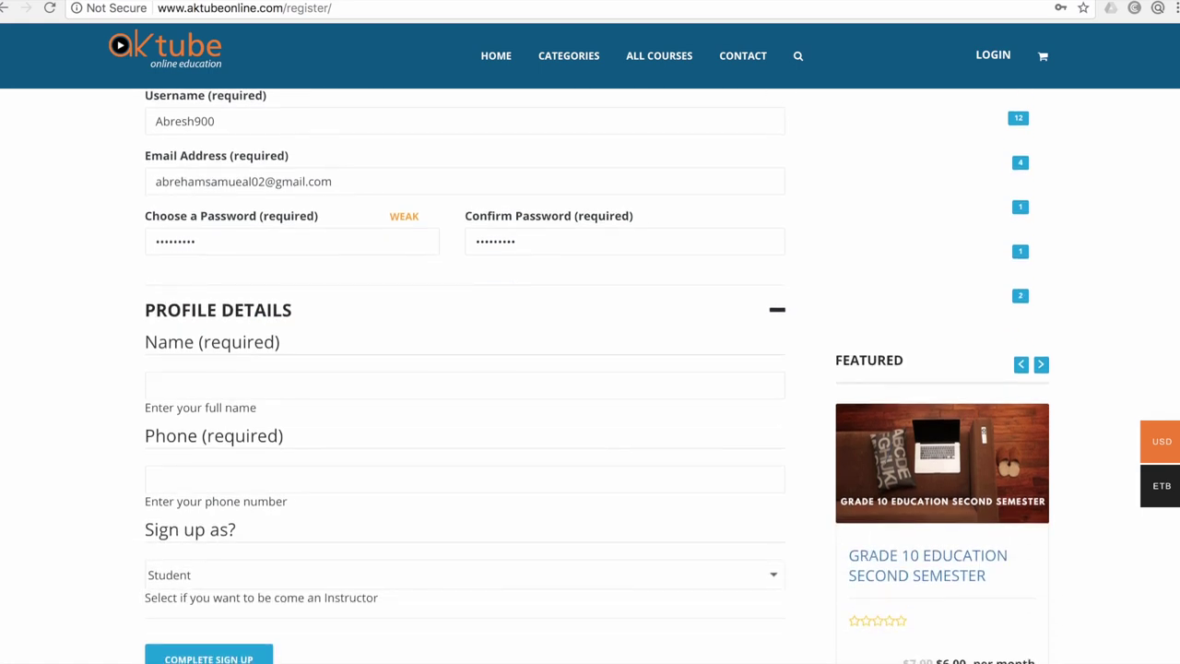
Fill in the user's full name and the suggested phone number under Profile Details
left_click(156, 386)
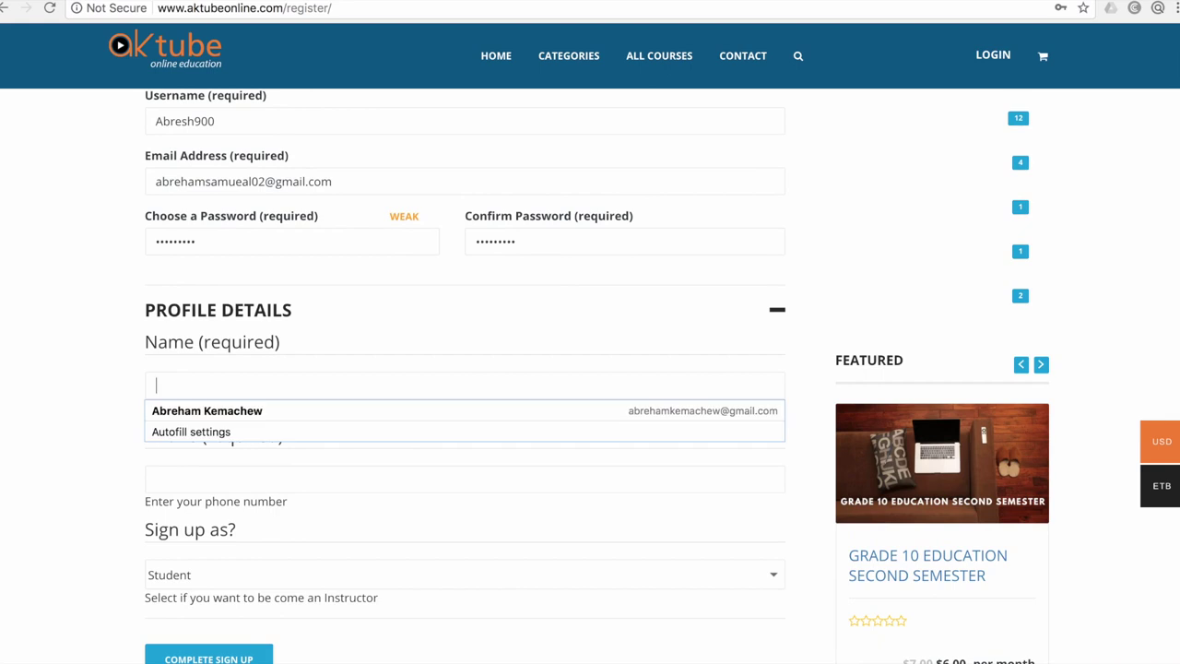
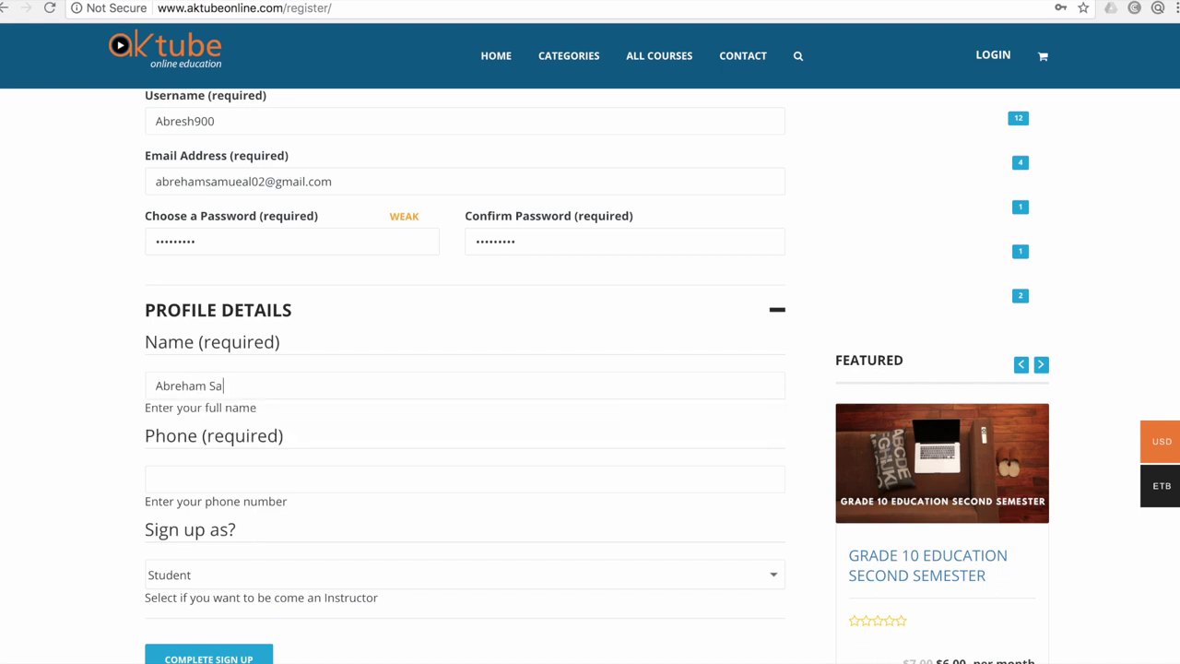
left_click(156, 479)
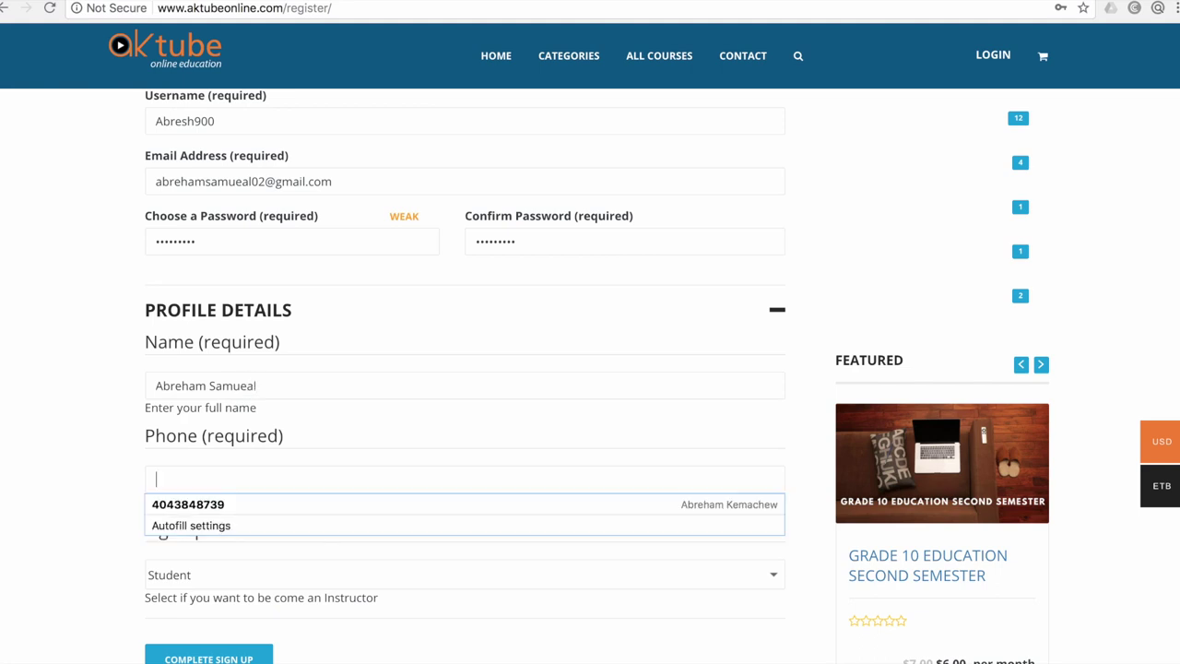
type("0944")
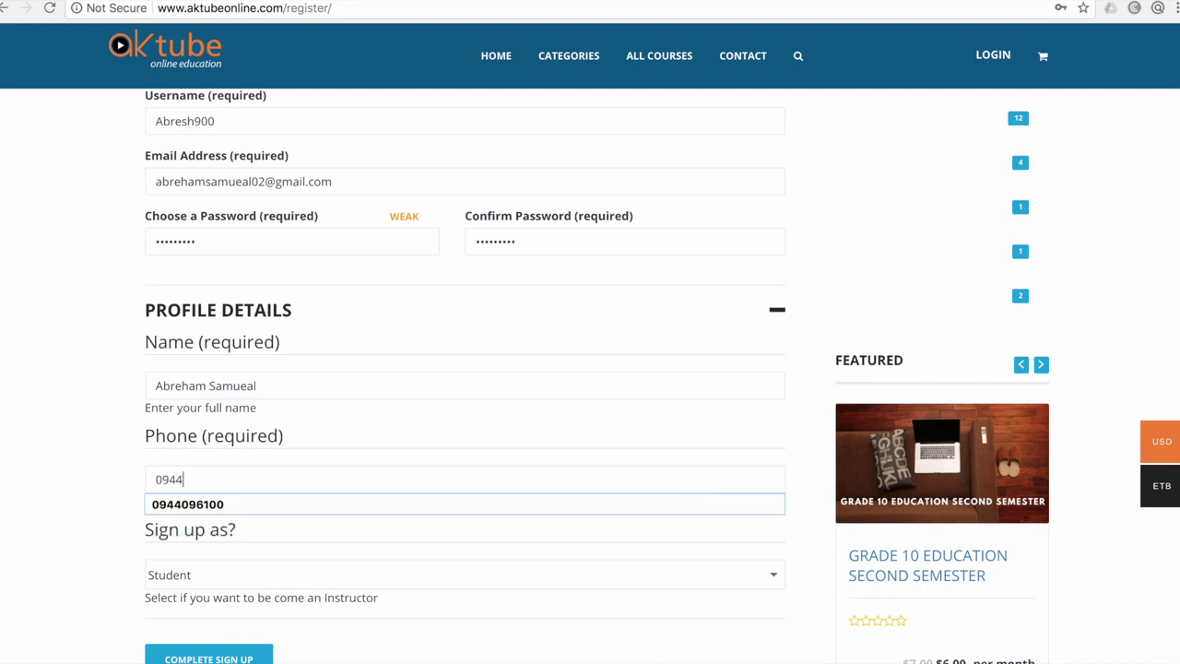
key("Down")
key("Return")
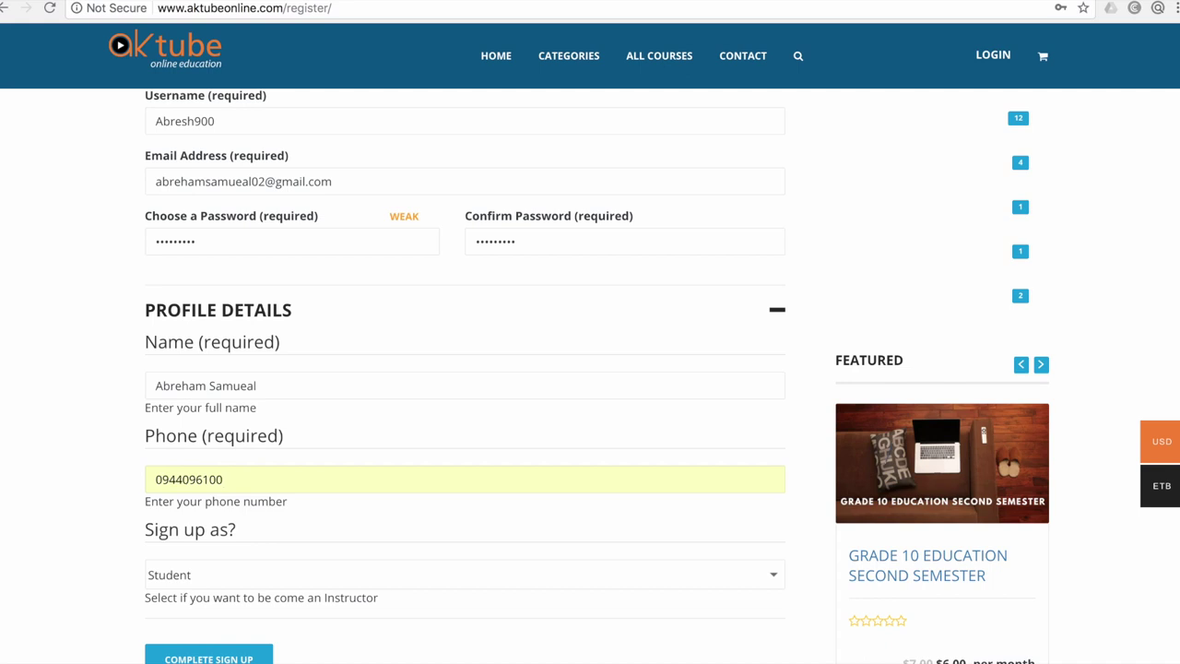
scroll(597, 377, "down", 2)
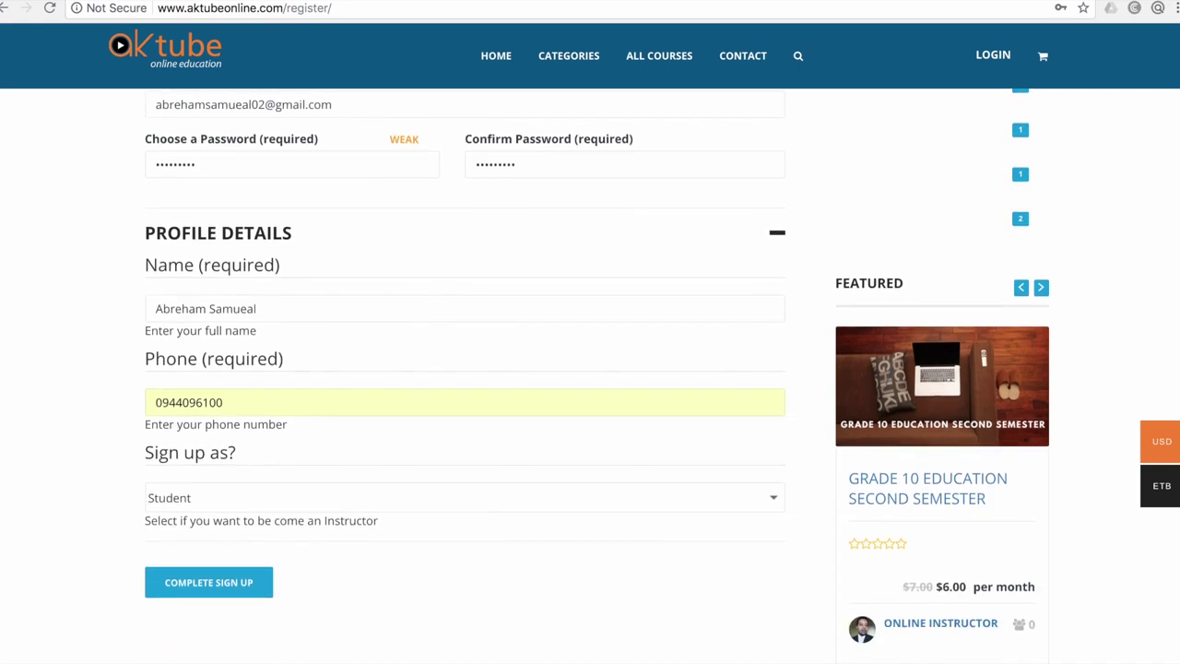
Choose Student in the 'Sign up as?' dropdown
left_click(773, 498)
key("Down")
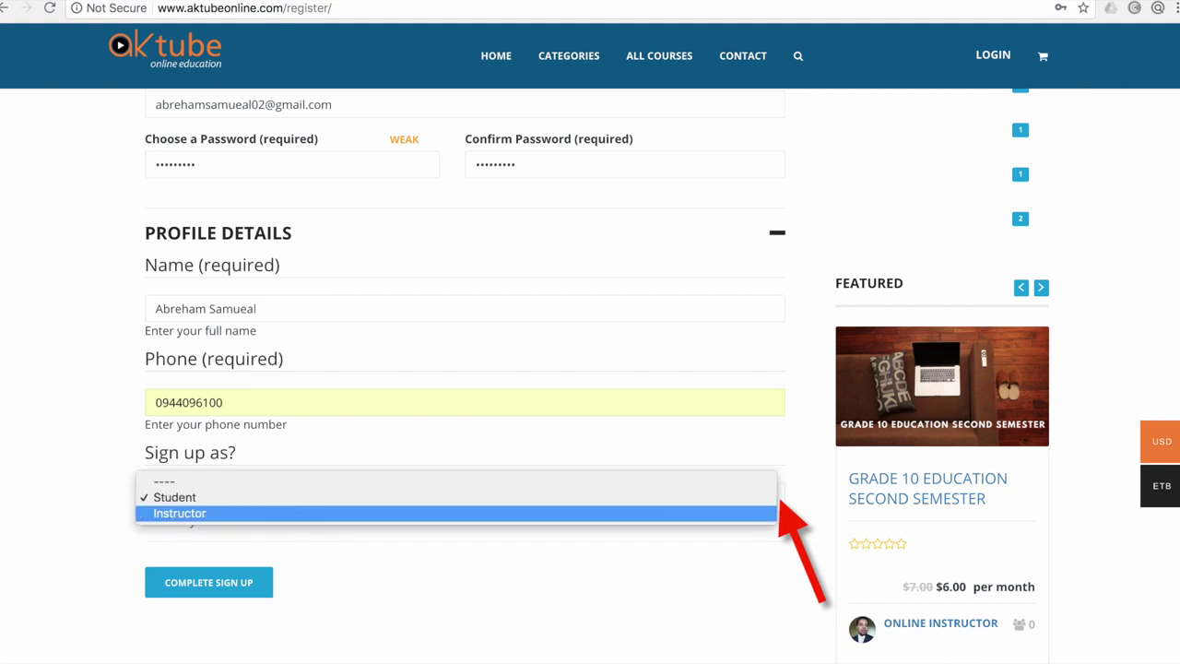
key("Up")
key("Down")
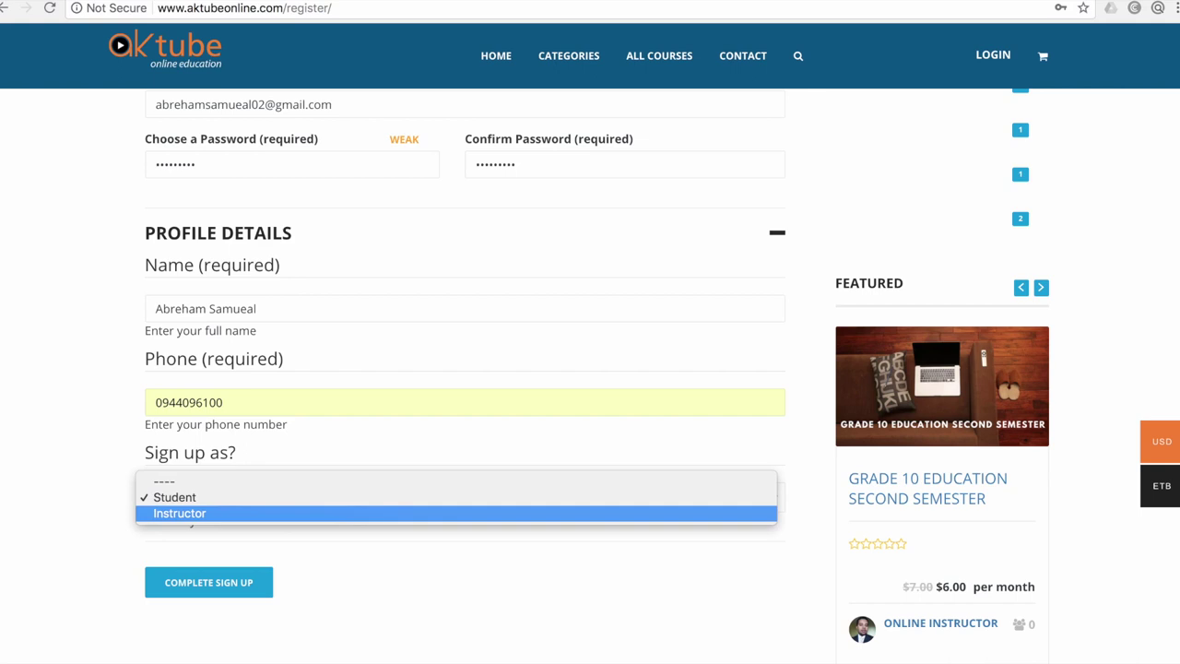
key("Up")
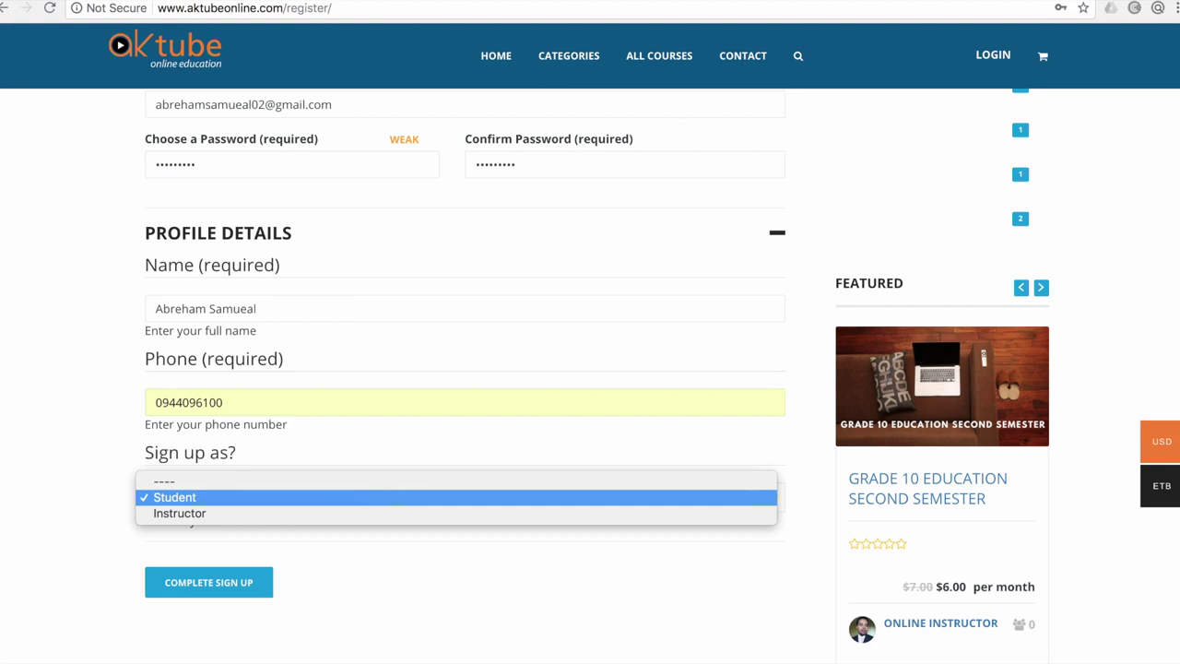
key("Return")
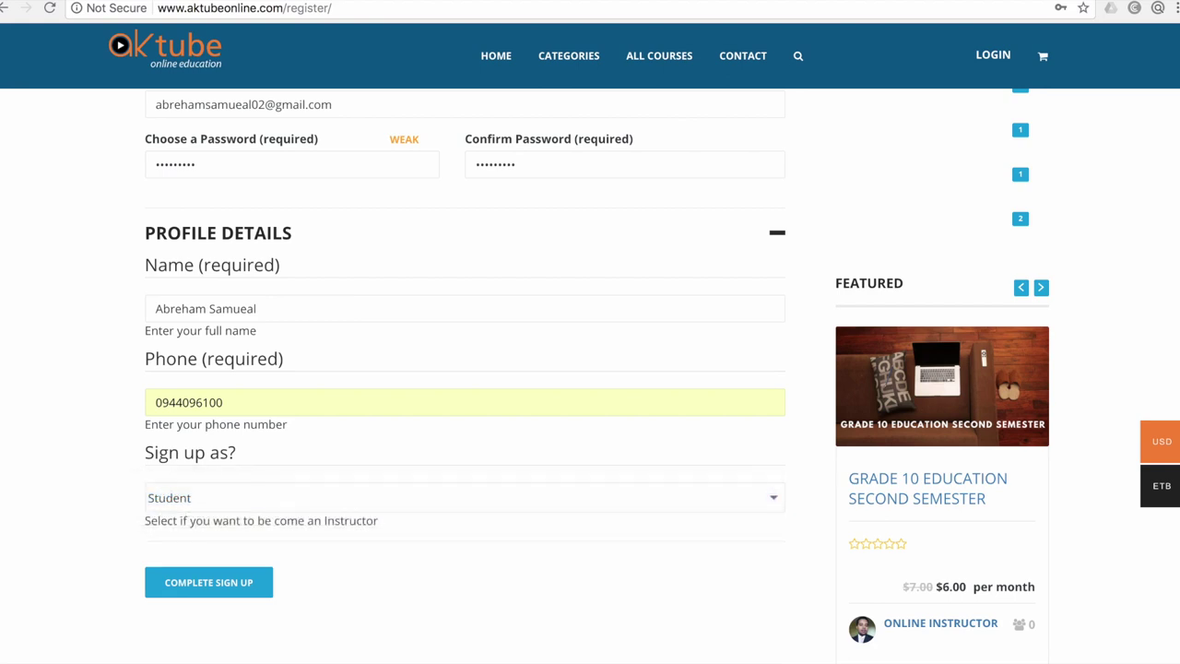
scroll(591, 369, "up", 5)
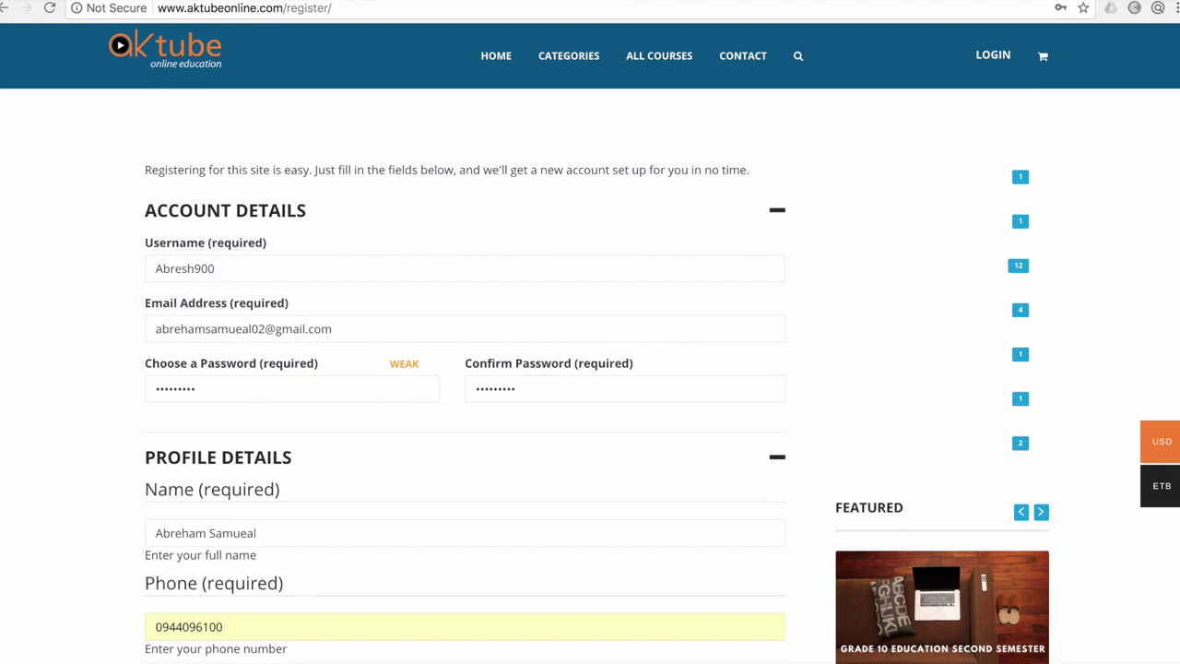
Submit the Complete Sign Up form, then load google.com in a new tab
scroll(590, 369, "down", 5)
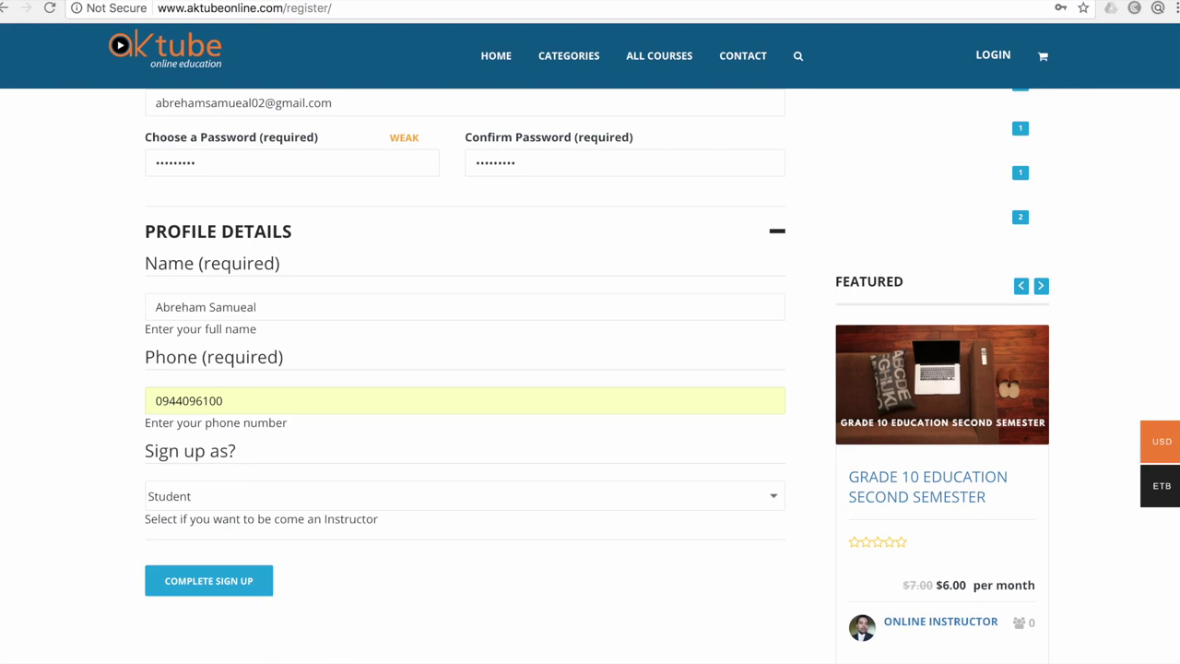
key("Return")
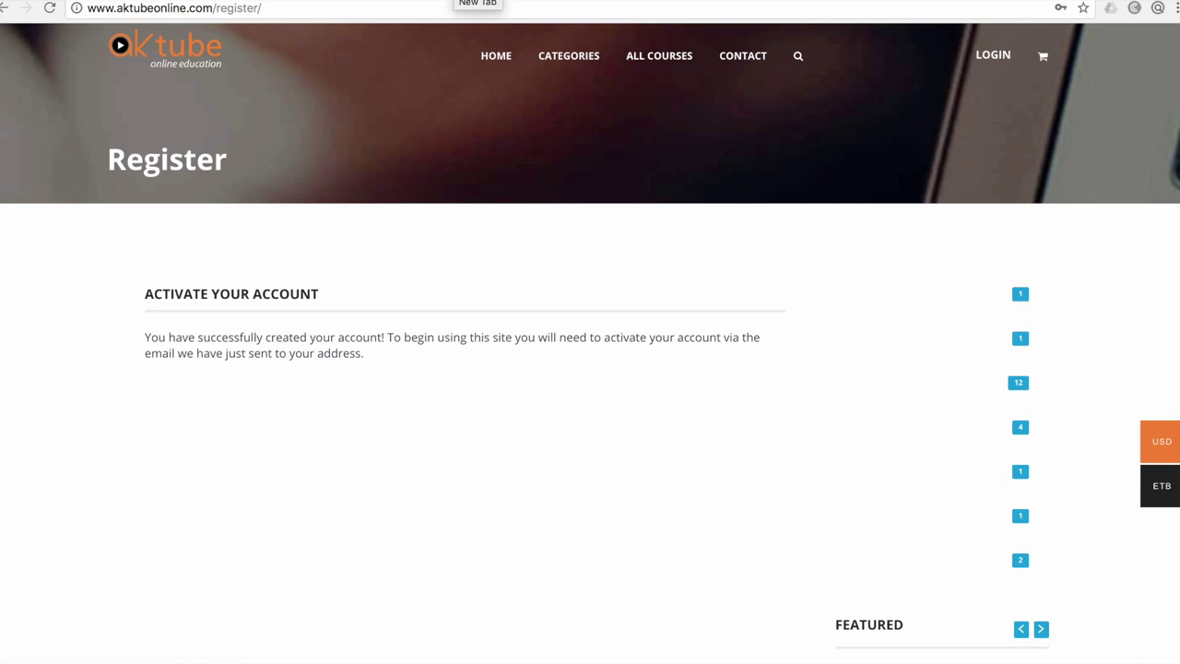
left_click(476, 0)
type("g")
key("Return")
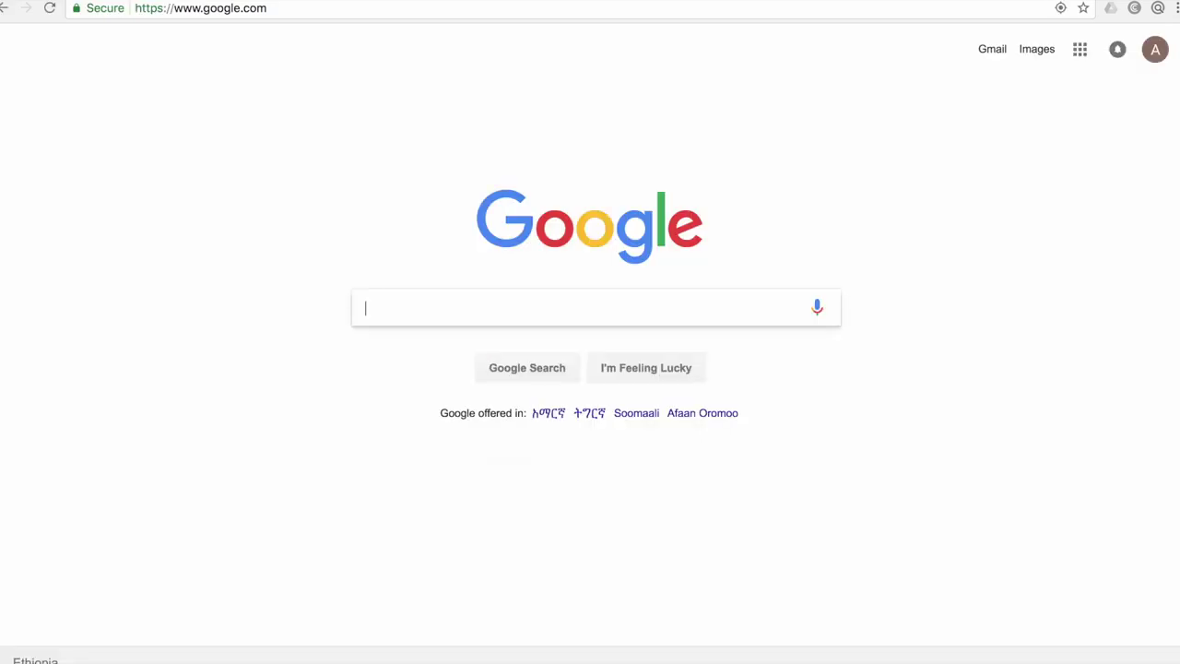
Switch Google to the newly registered account and confirm it is active
left_click(1155, 49)
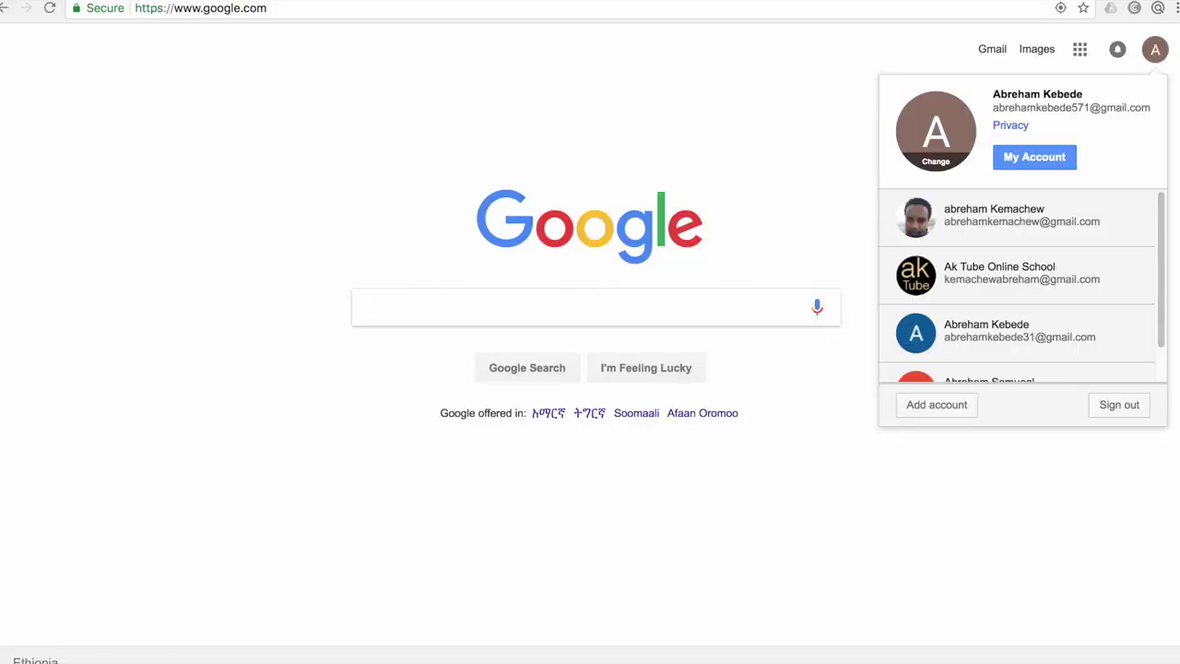
scroll(1015, 341, "down", 1)
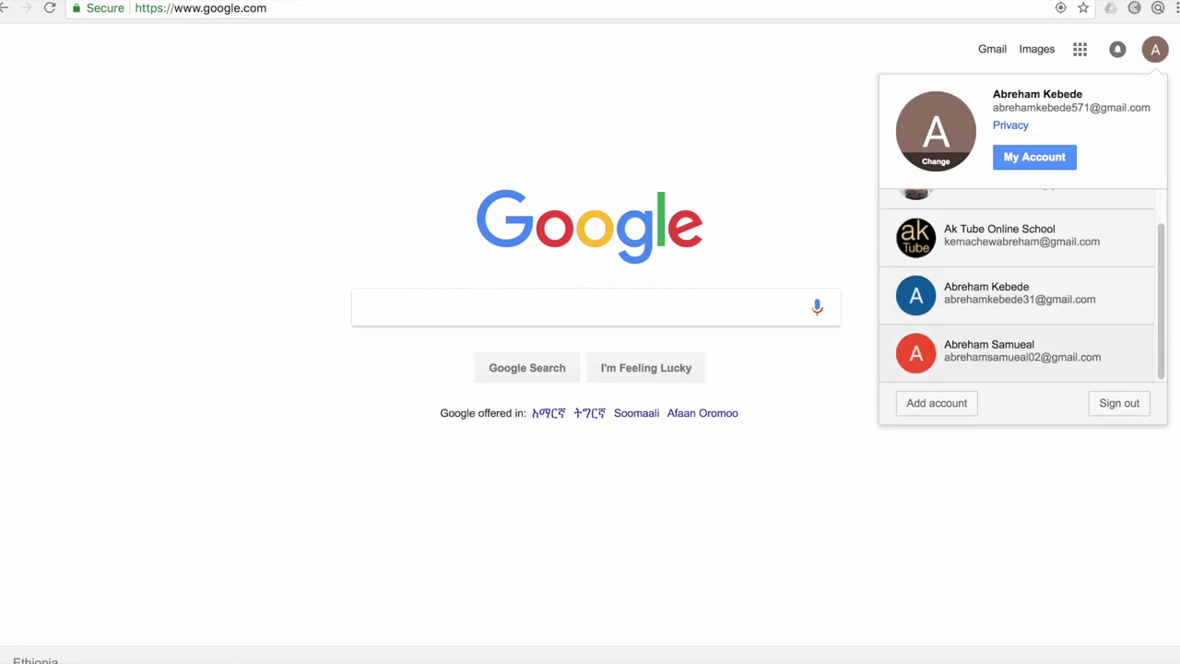
left_click(1015, 350)
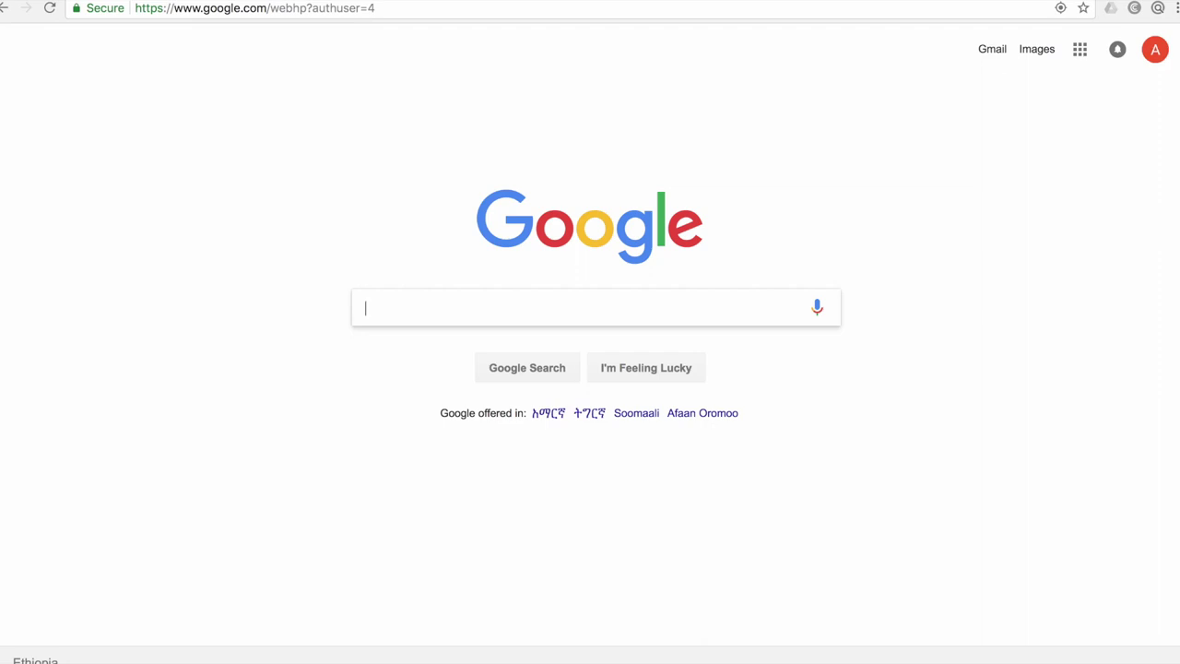
left_click(1156, 49)
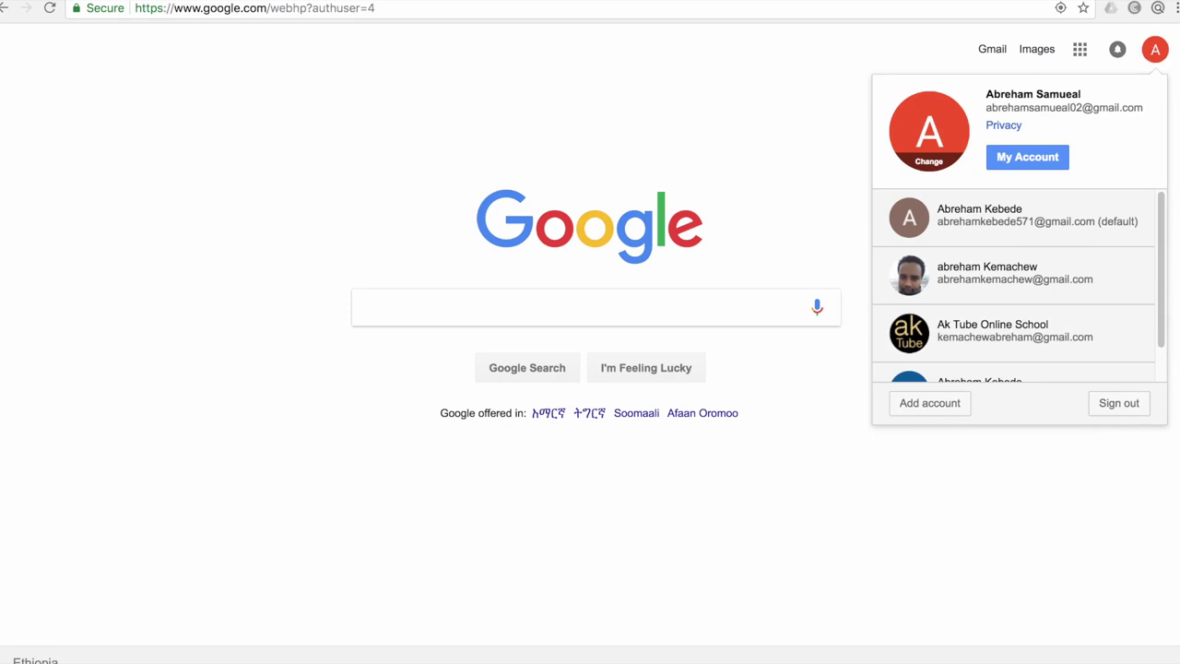
key("Escape")
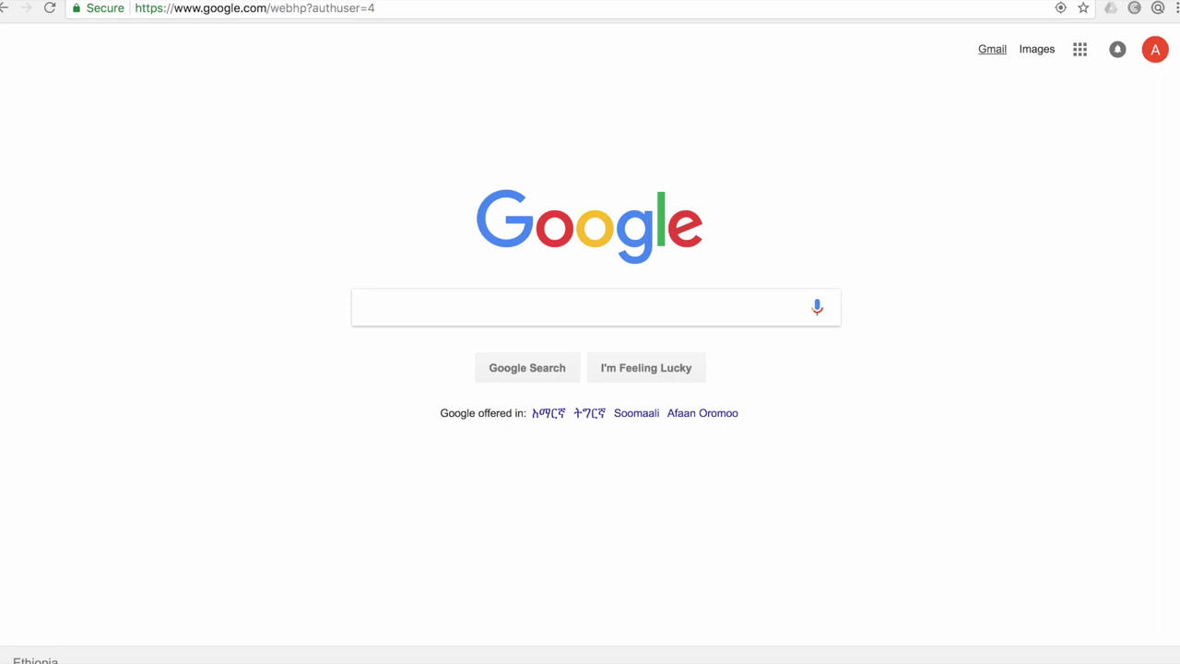
Open the '[AKTube Online Education] Activate your account' email in Gmail and follow its activation link
left_click(992, 49)
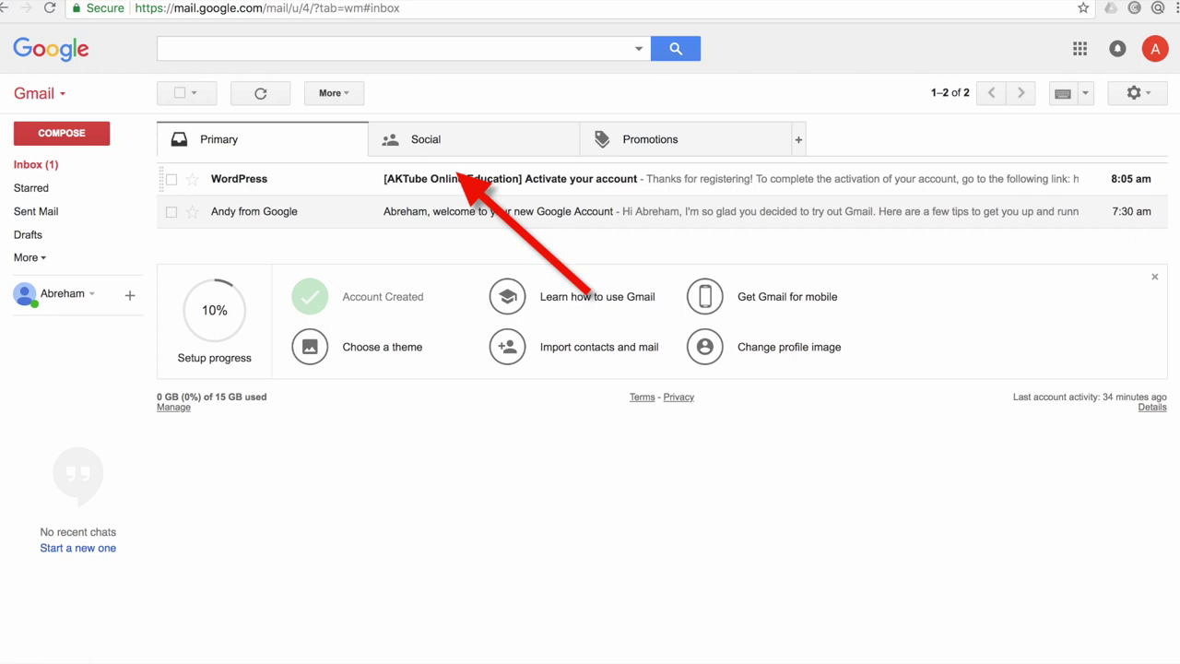
left_click(461, 178)
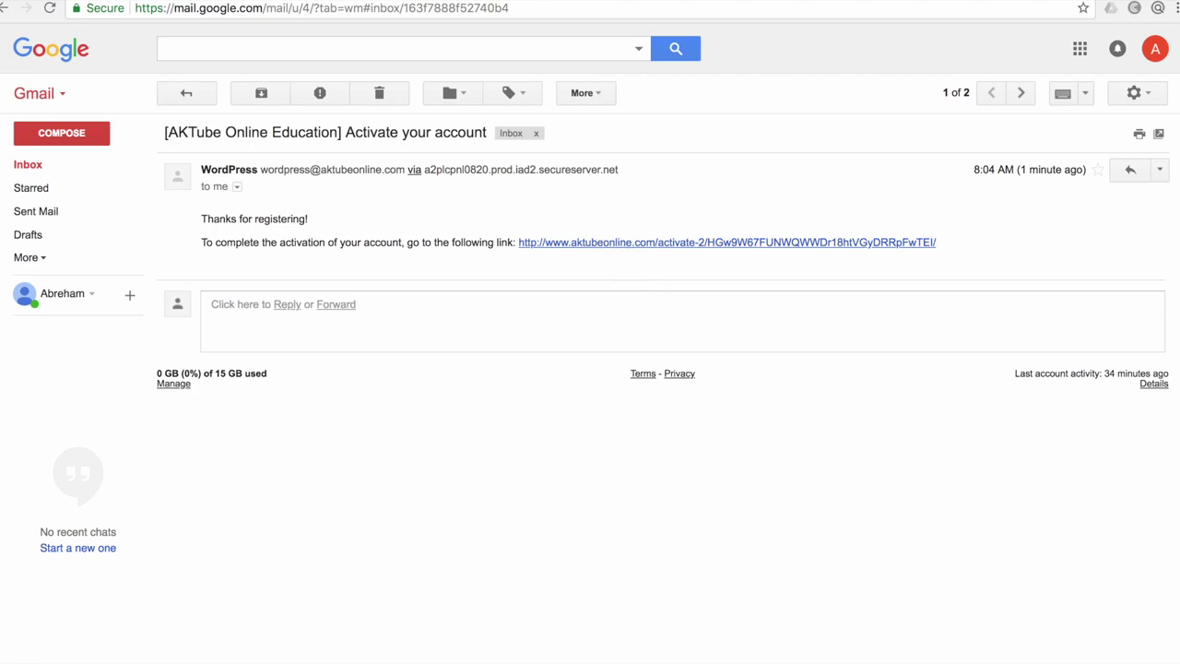
left_click(726, 241)
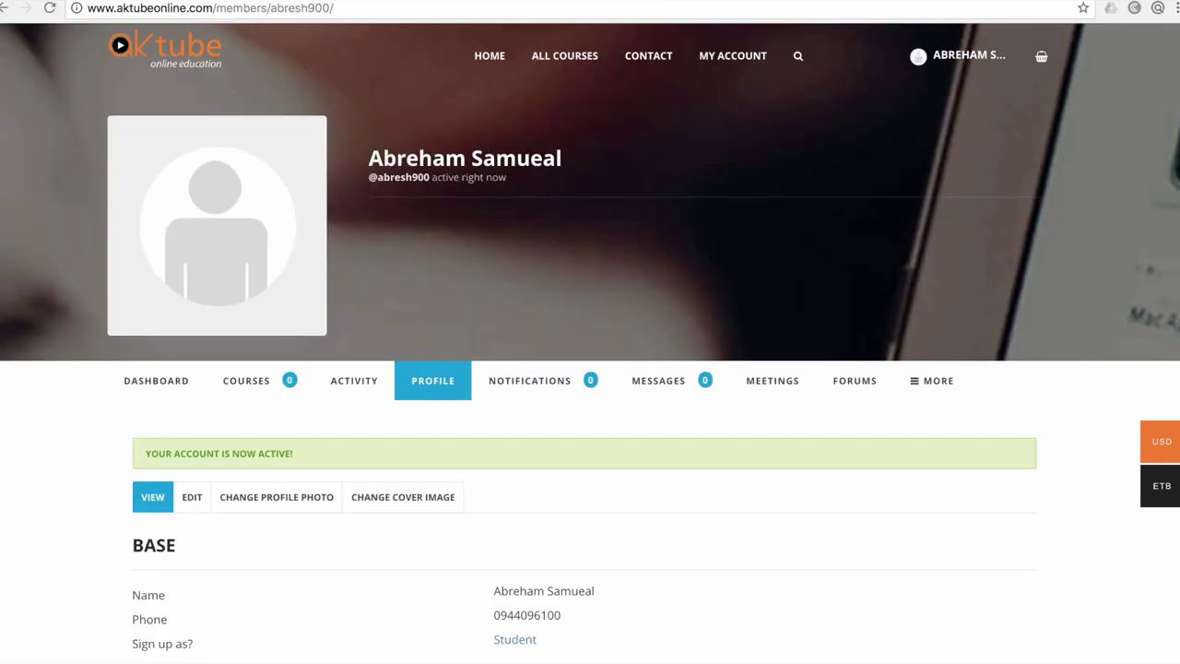
Scroll the AKTube profile page to check the 'Your account is now active!' confirmation
scroll(590, 343, "down", 3)
scroll(590, 343, "up", 3)
From HOME, search the courses for 'grade 10' instead of 'grade 9', then return home
left_click(489, 55)
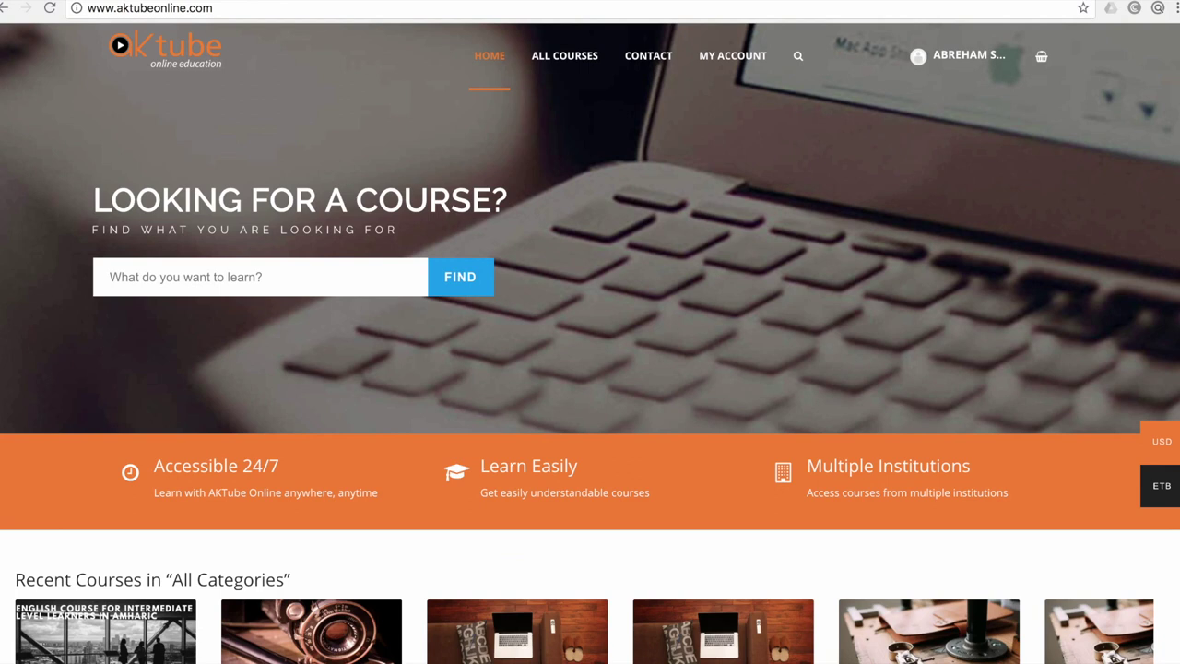
left_click(111, 277)
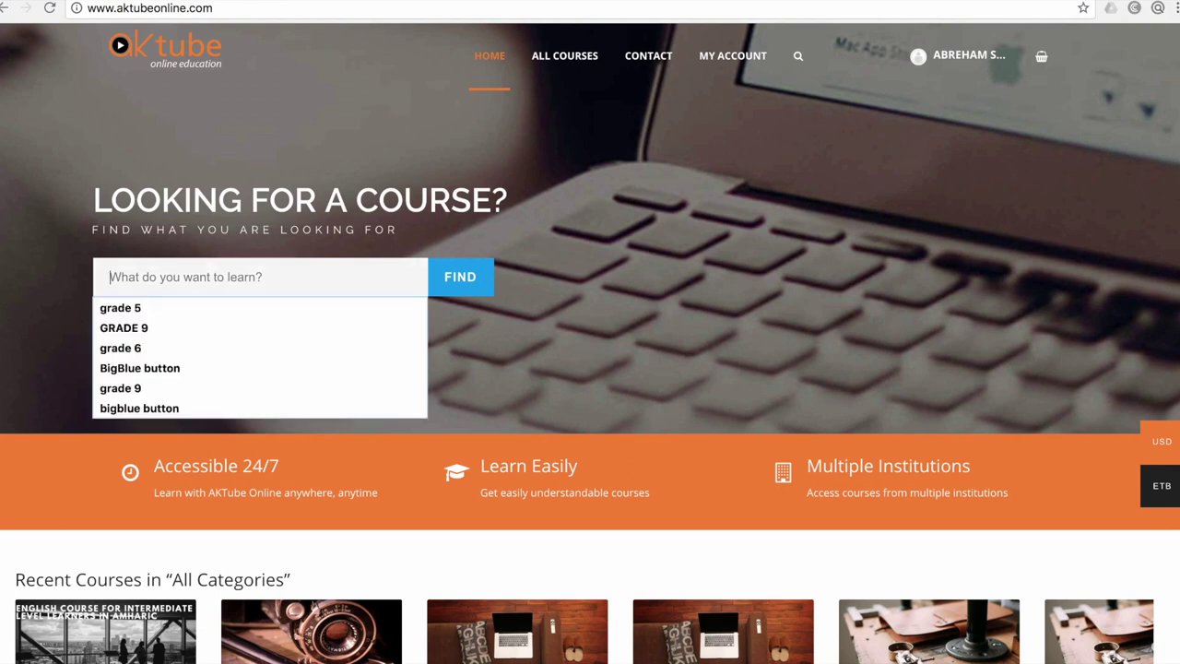
type("gr")
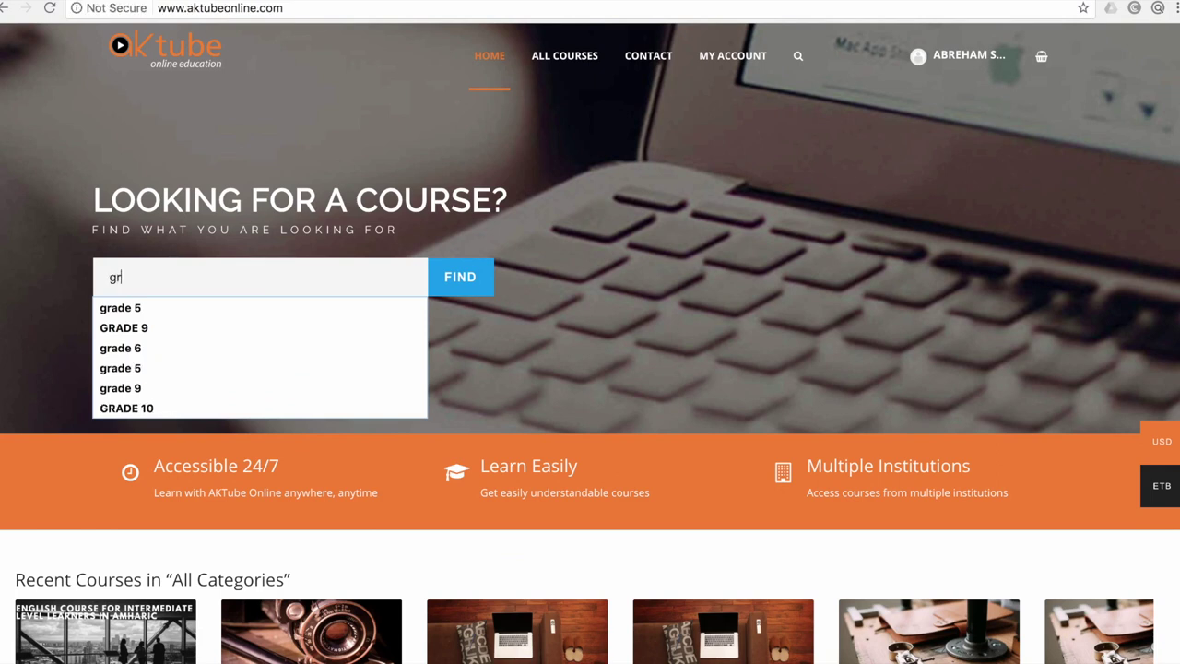
type("ade 9")
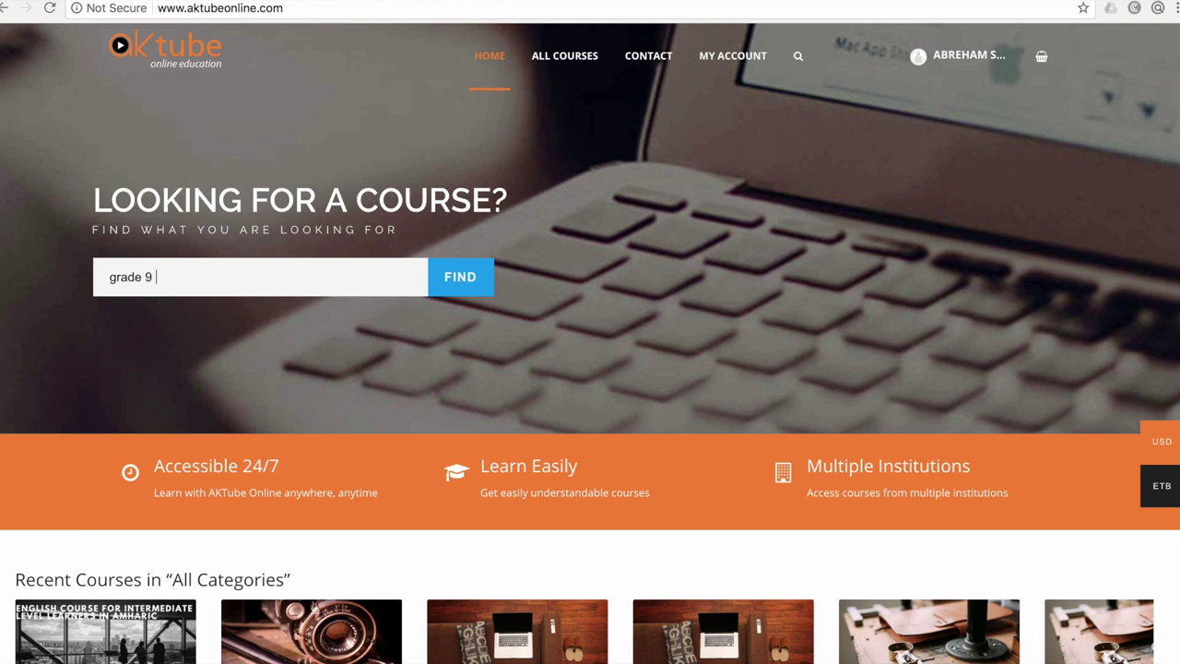
key("BackSpace")
key("BackSpace")
key("BackSpace")
key("BackSpace")
key("BackSpace")
key("BackSpace")
key("BackSpace")
key("BackSpace")
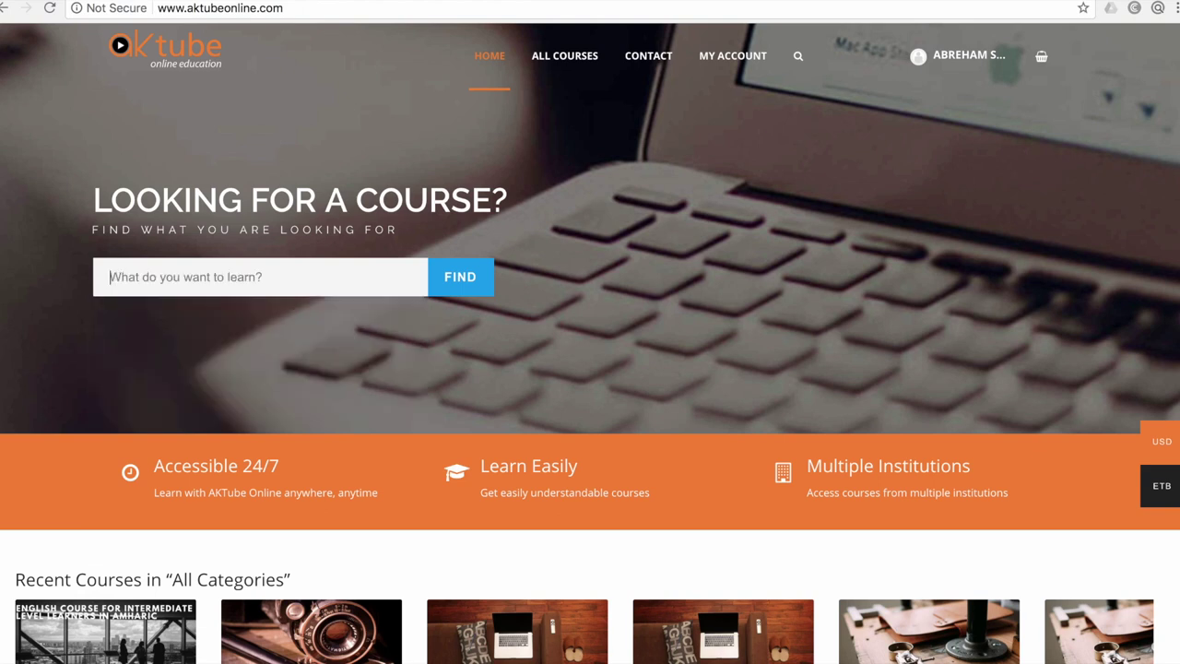
type("grade")
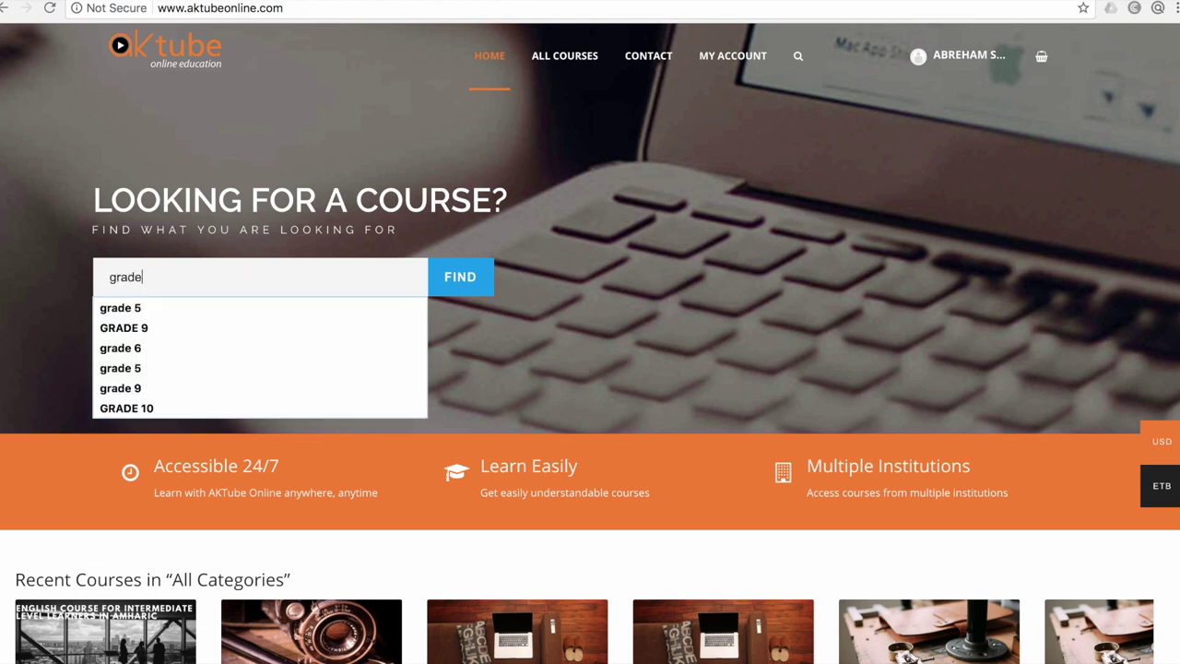
type(" 10")
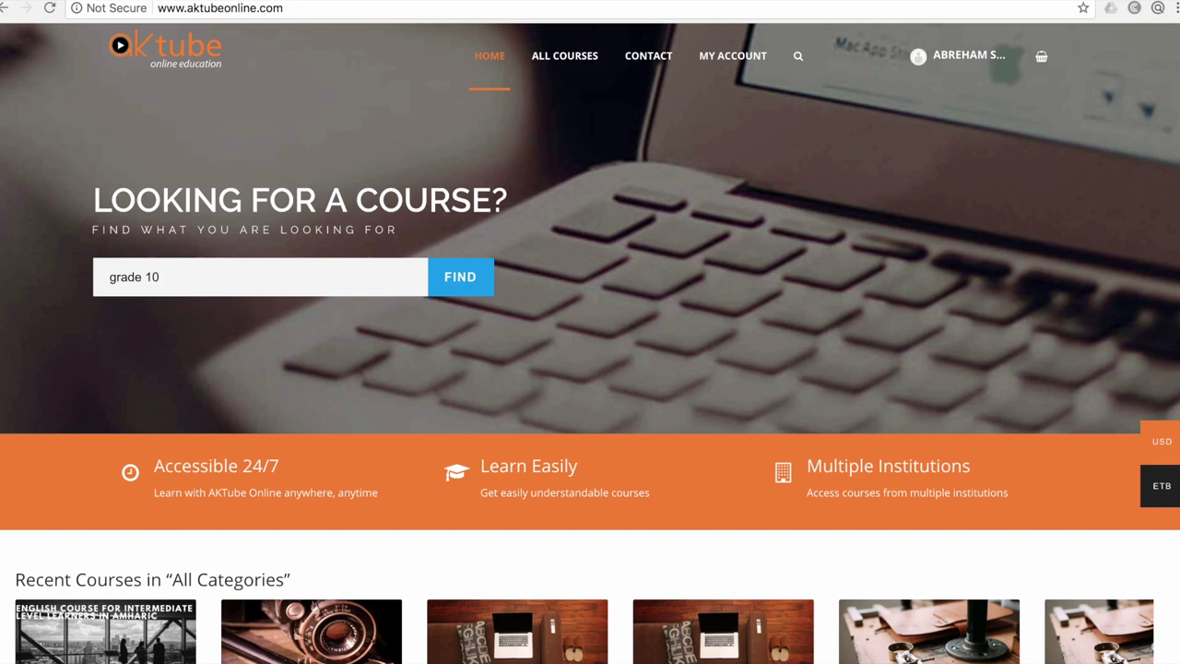
key("Return")
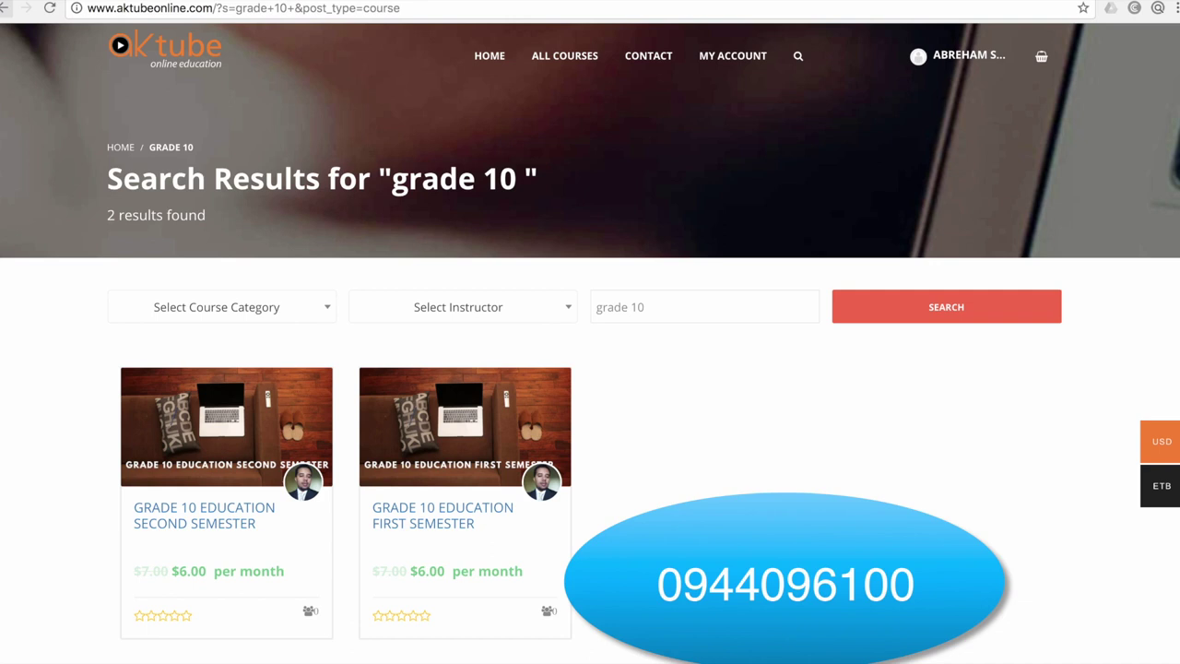
key("alt+Left")
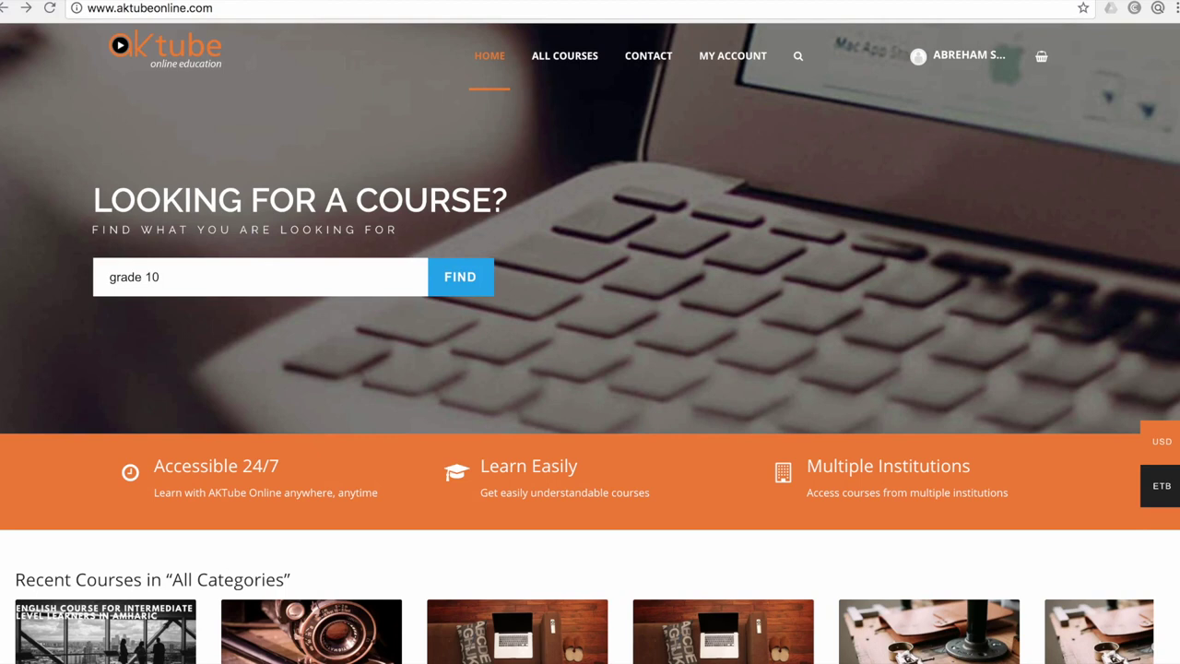
Open 'English Course for Intermediate Level Learners - in Amharic' from Recent Courses
scroll(590, 343, "down", 3)
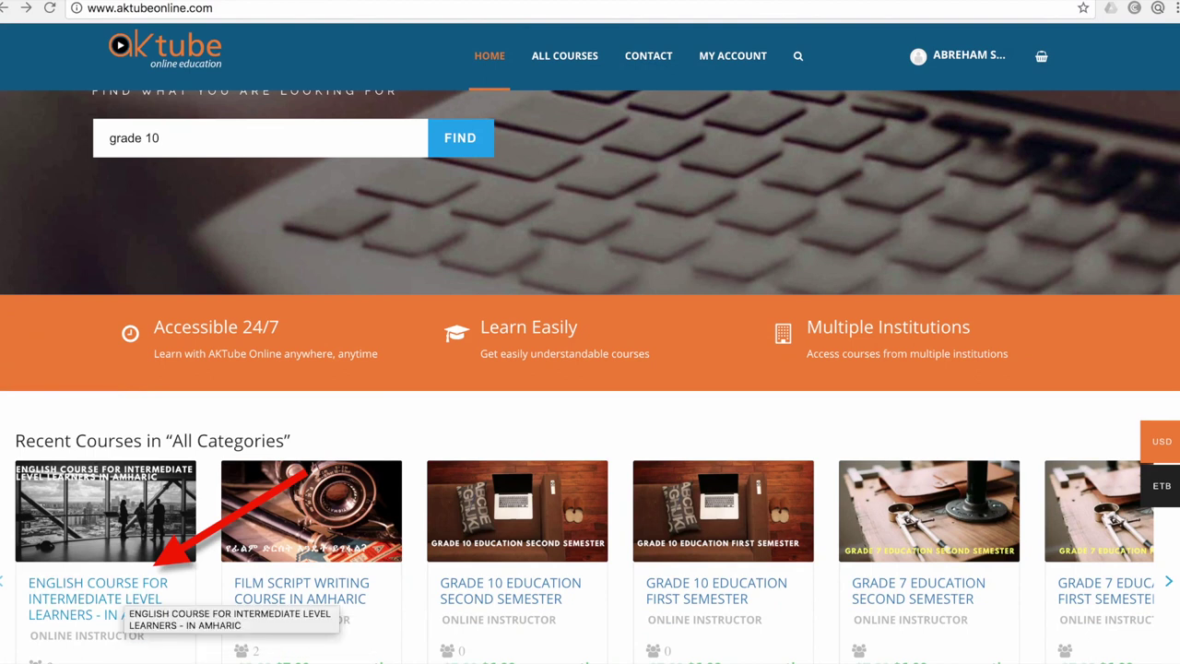
scroll(590, 377, "down", 1)
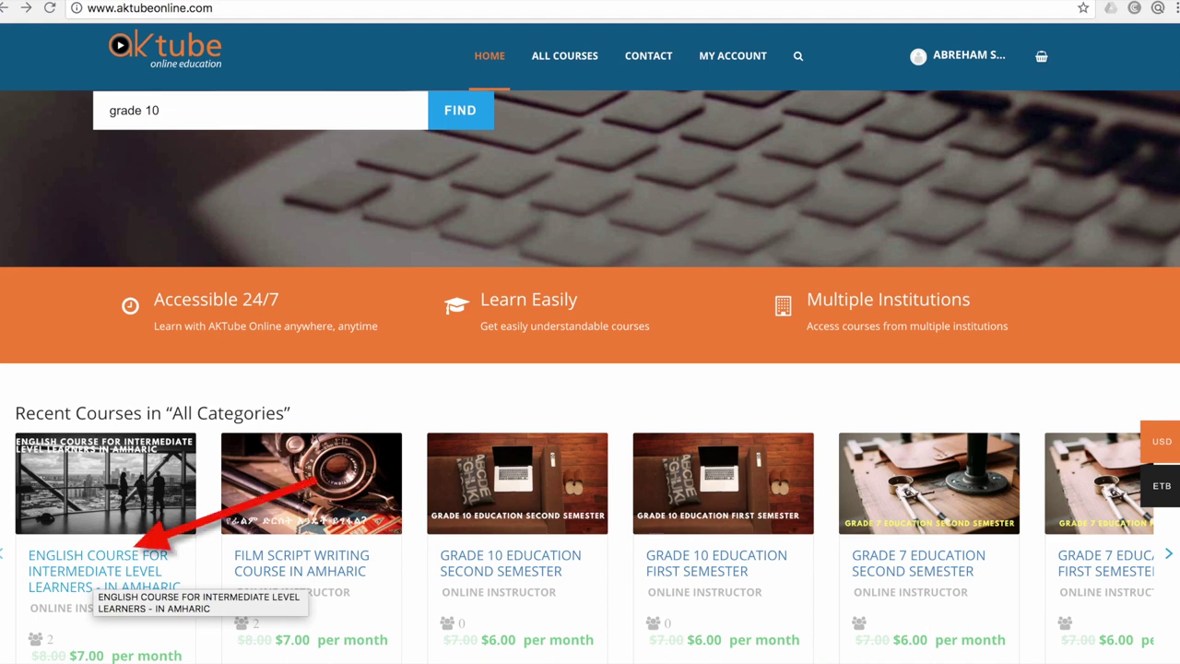
left_click(92, 579)
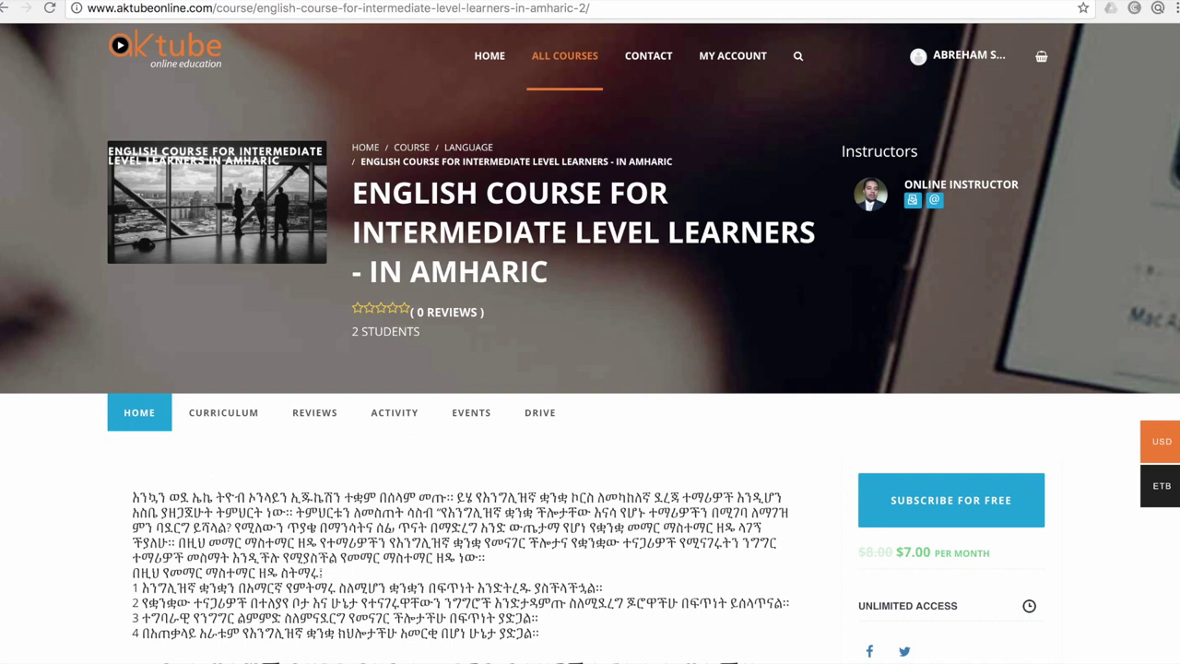
Expand Section 1 and Section 2 in the English course's curriculum
scroll(591, 369, "down", 5)
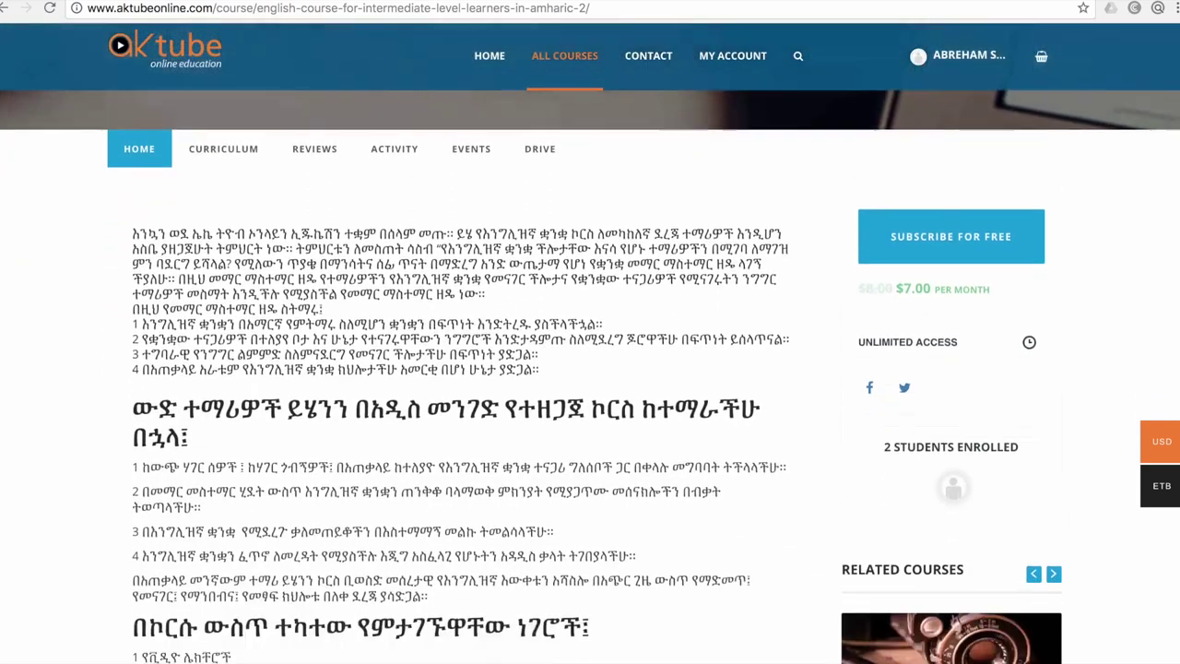
scroll(590, 369, "down", 4)
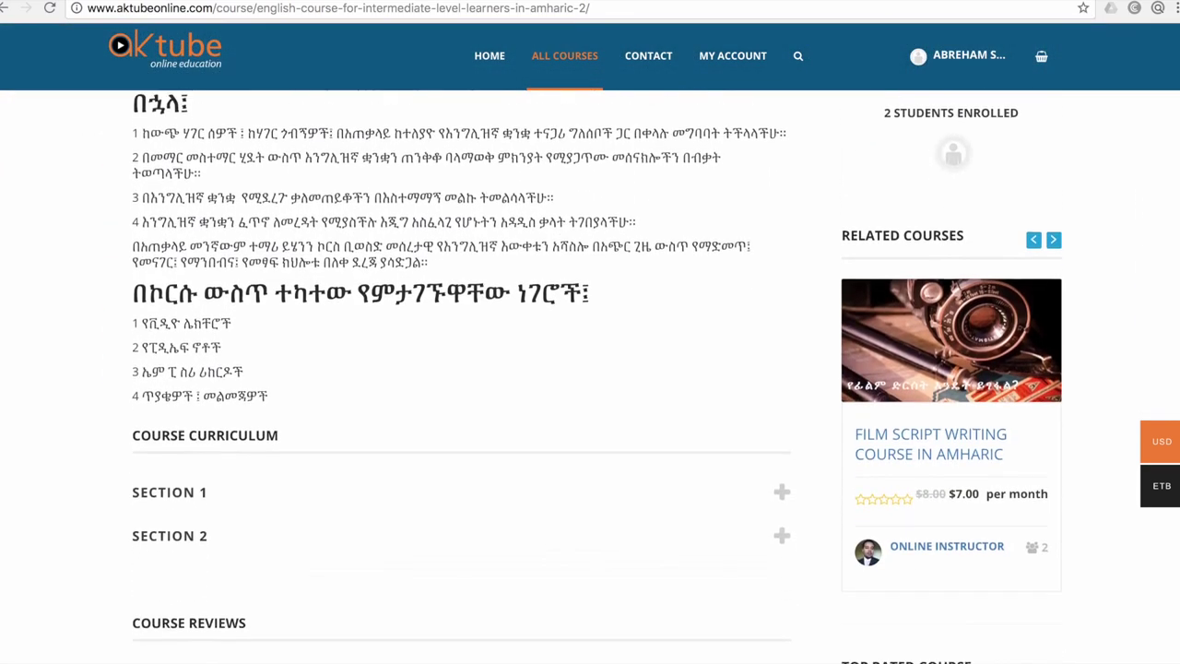
left_click(782, 458)
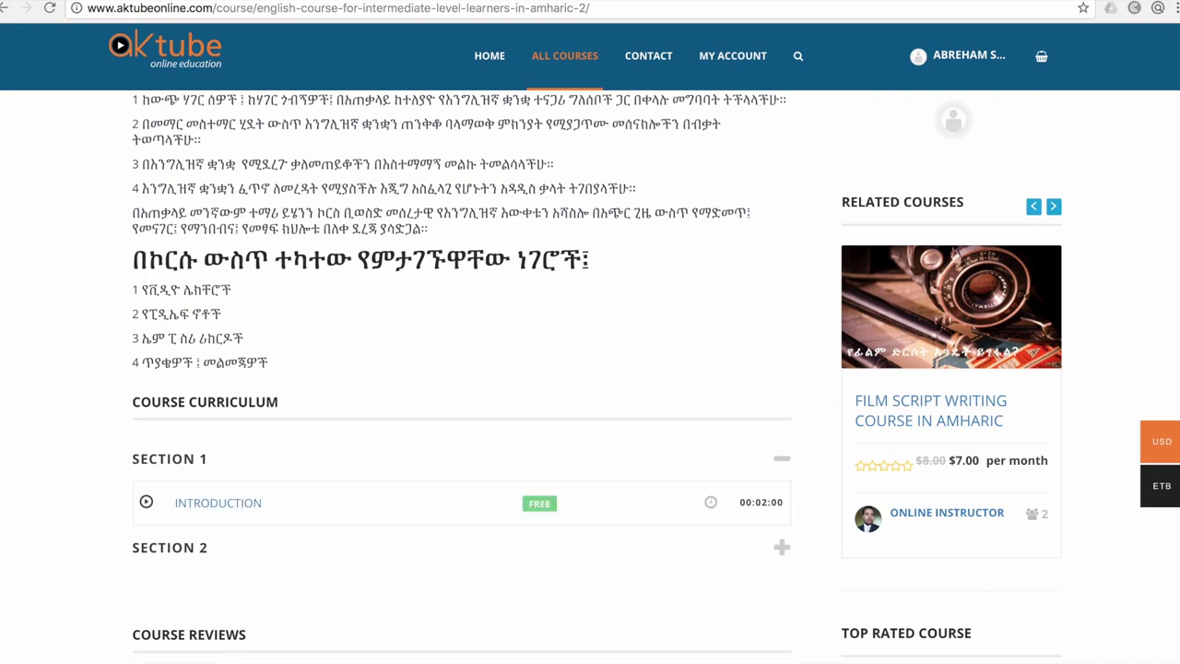
left_click(782, 546)
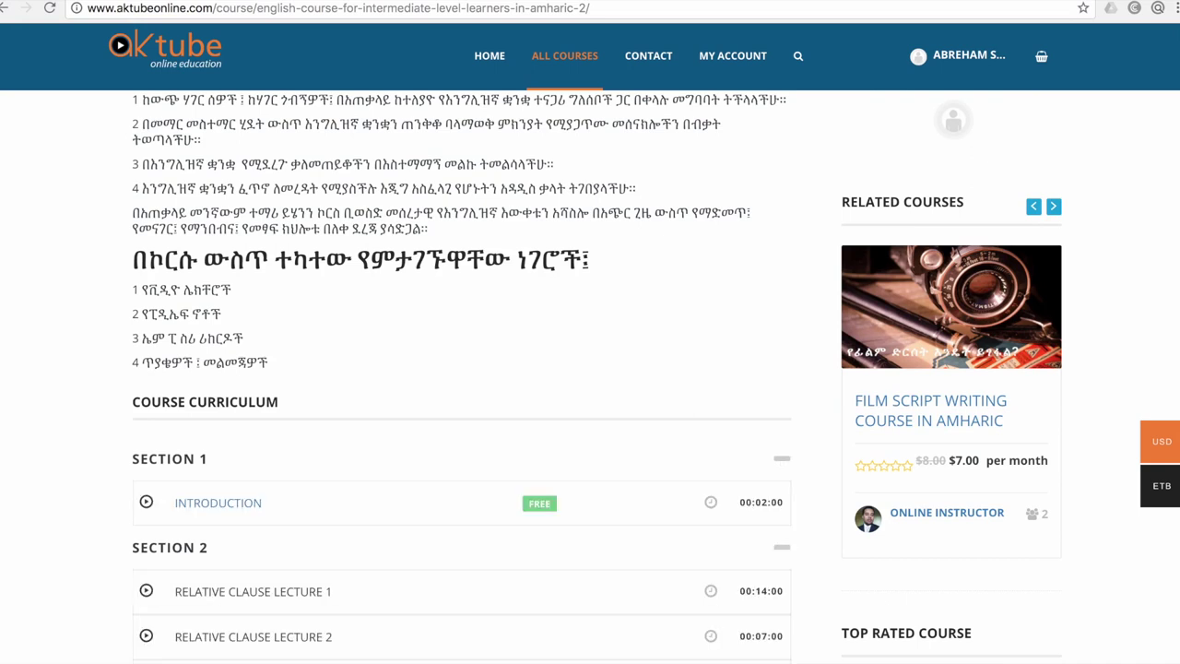
scroll(590, 376, "up", 5)
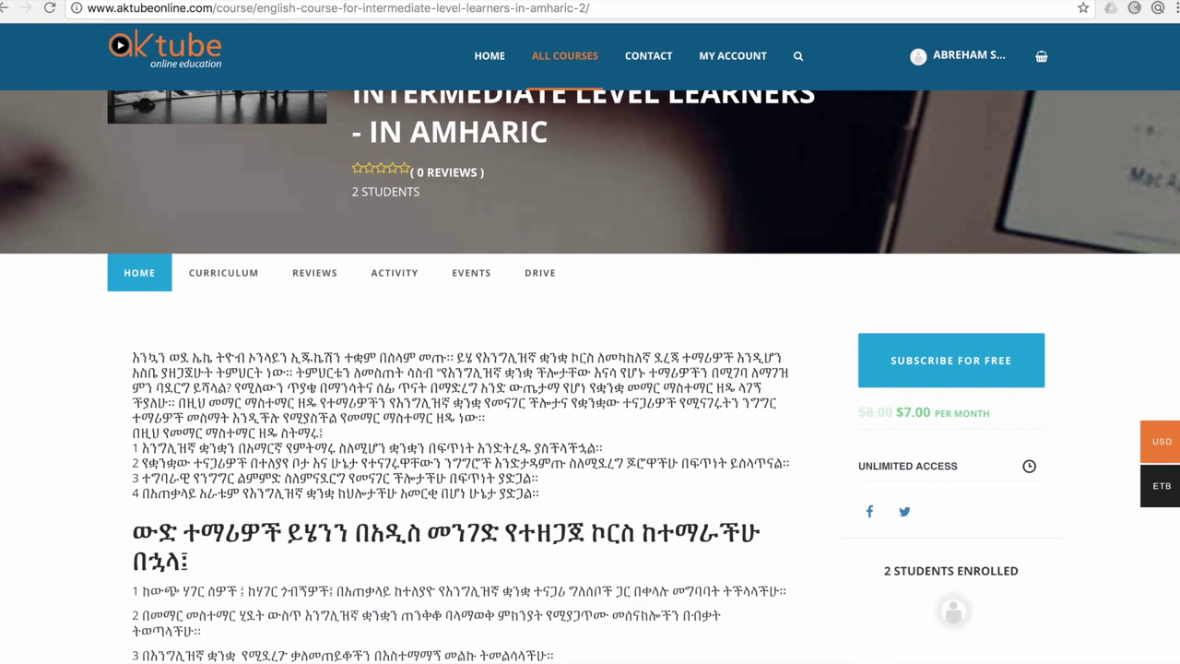
scroll(590, 343, "up", 2)
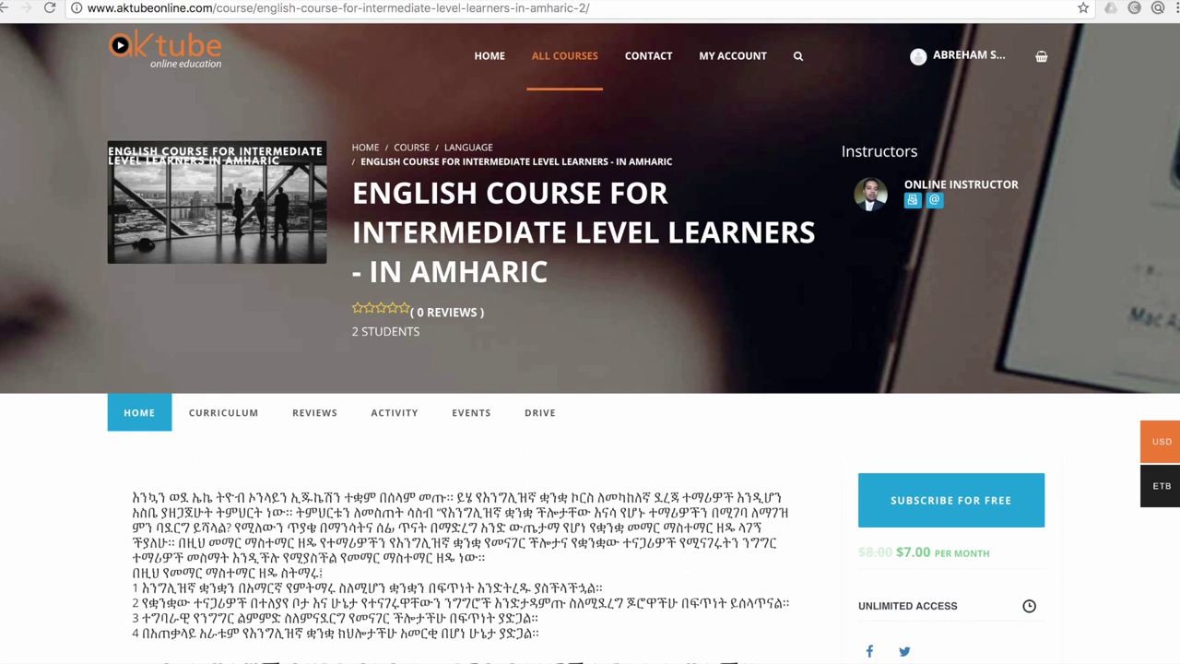
scroll(591, 369, "down", 1)
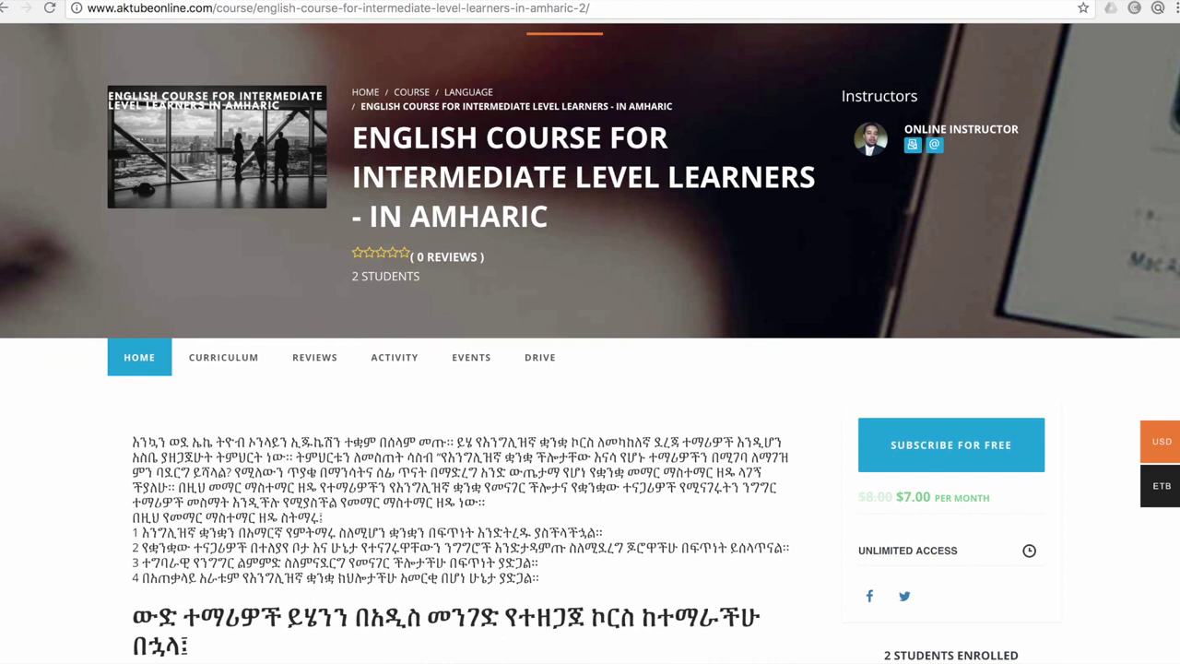
Subscribe for free to the English intermediate course and reach its Introduction lesson
left_click(922, 447)
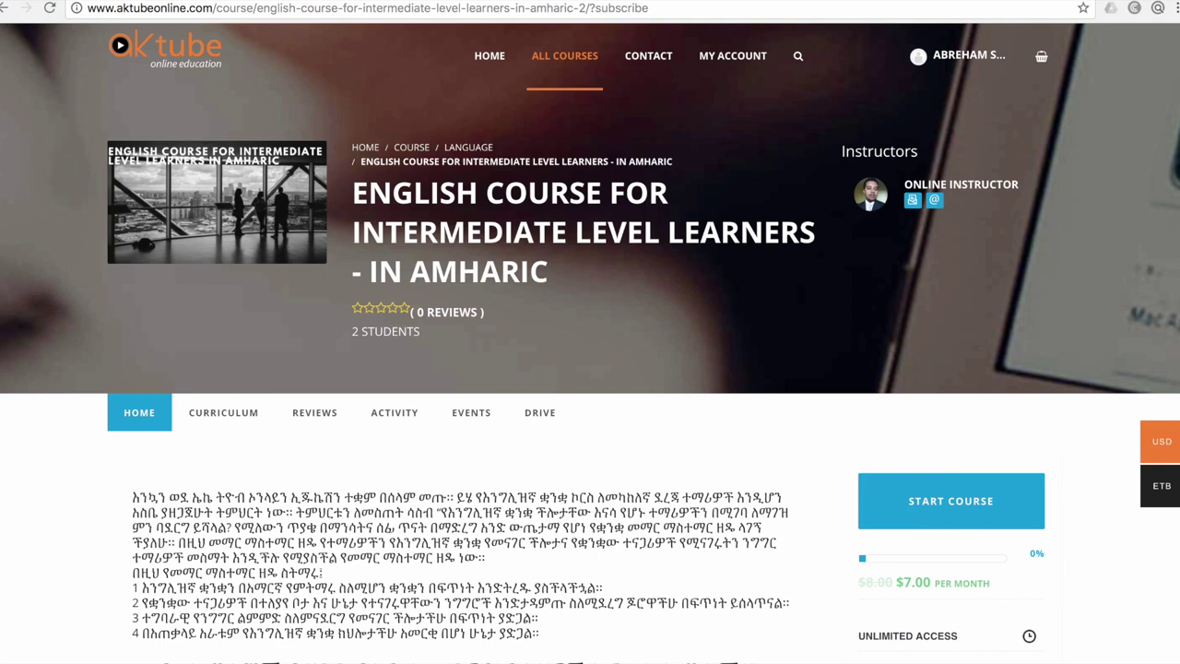
scroll(591, 344, "down", 2)
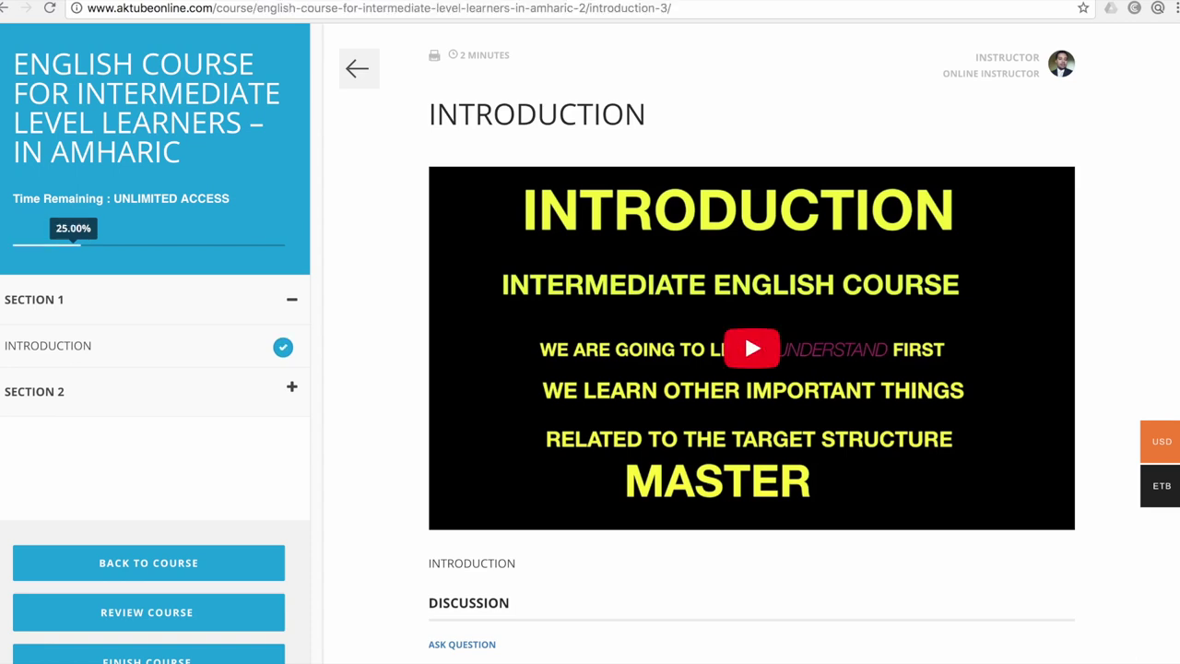
Play the Introduction video to bring up the $7.00-per-month purchase prompt
scroll(744, 331, "down", 1)
scroll(744, 315, "up", 1)
scroll(744, 317, "down", 1)
scroll(745, 318, "up", 1)
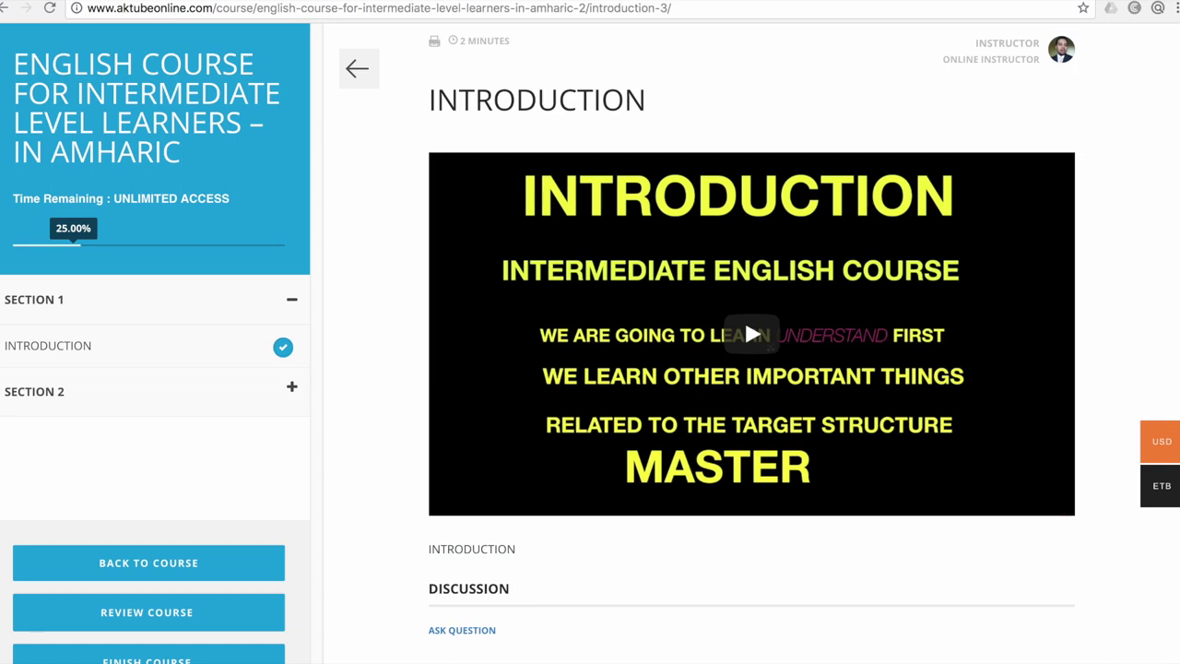
left_click(744, 317)
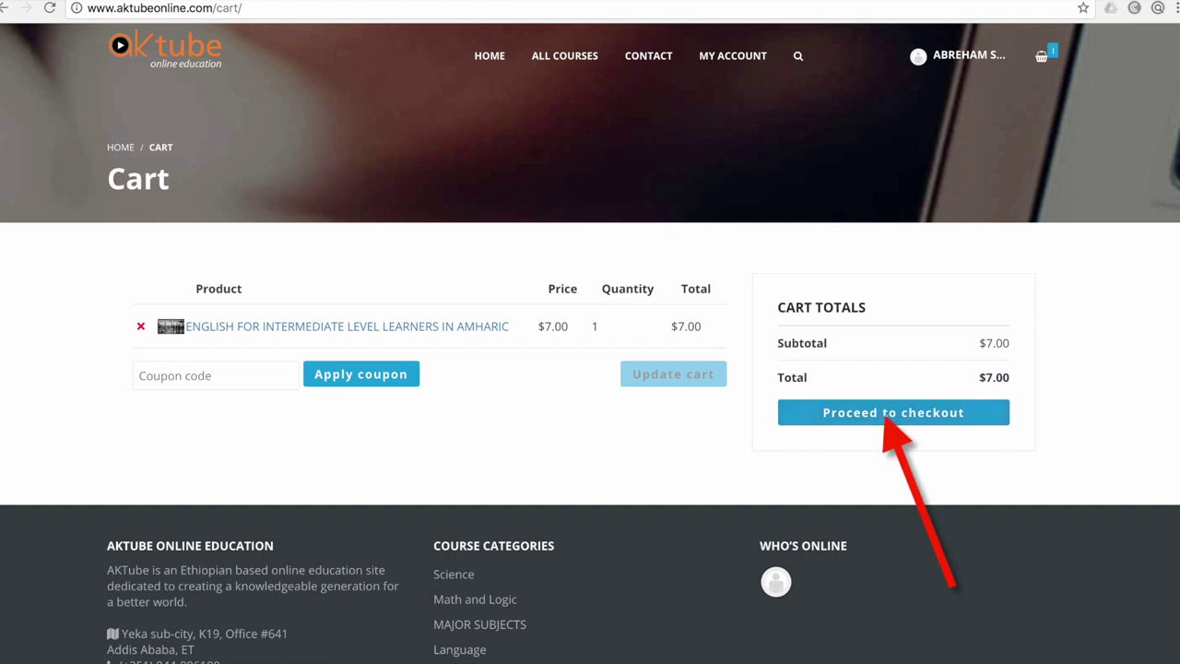
Proceed from the cart holding the $7.00 English course to the Checkout page
left_click(893, 413)
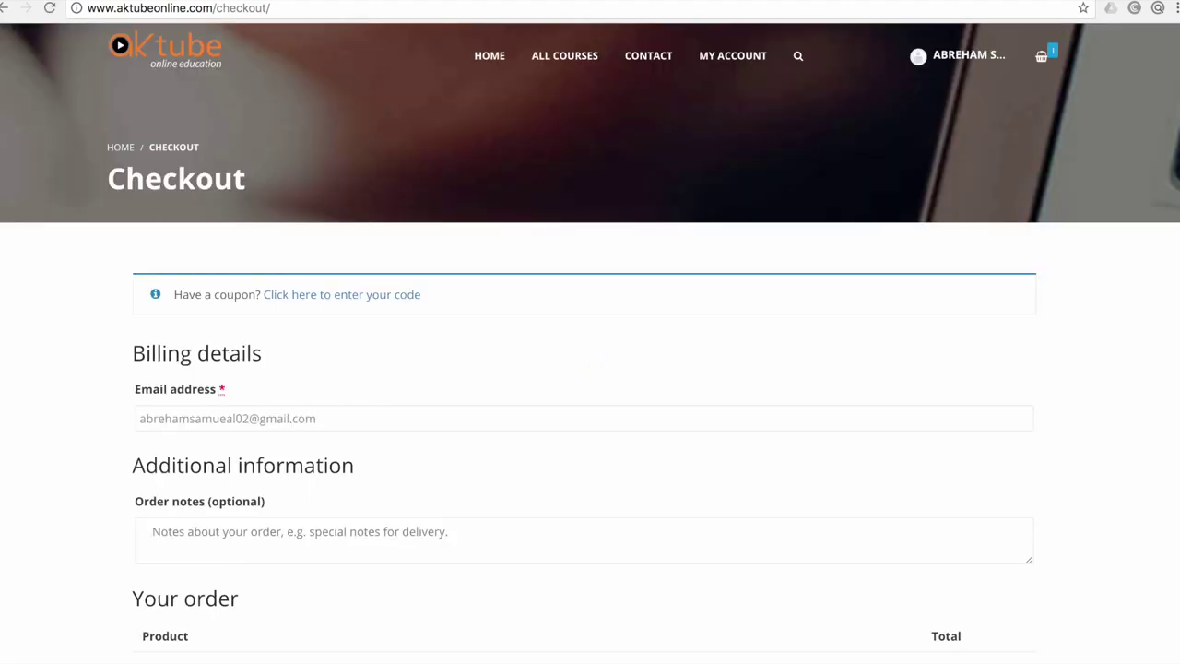
Select 2Checkout Payment instead of YenePay as the payment method for the $7.00 order
scroll(590, 368, "down", 5)
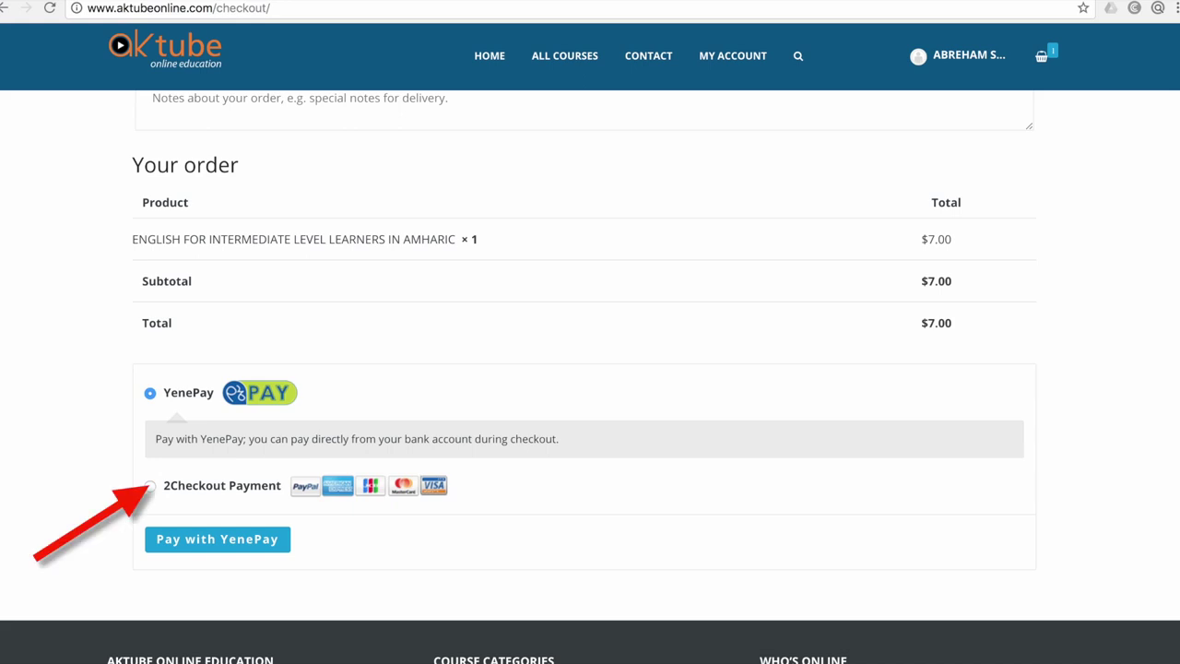
left_click(149, 486)
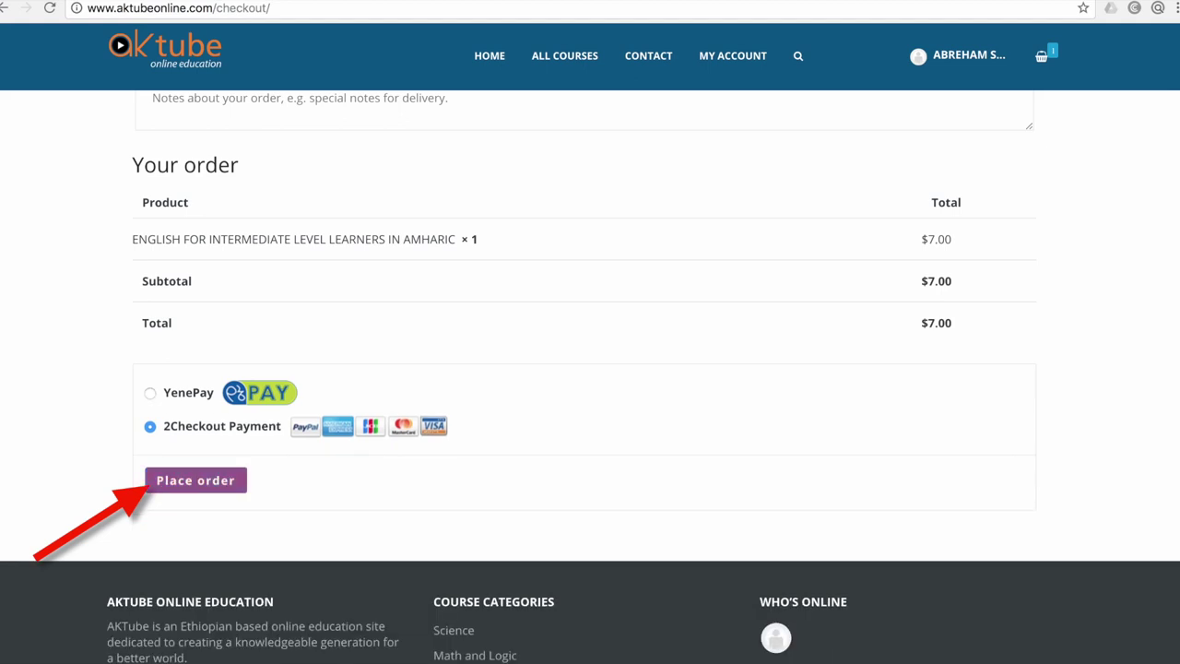
Place the $7.00 order and go to 2Checkout's Secure Checkout page
left_click(196, 480)
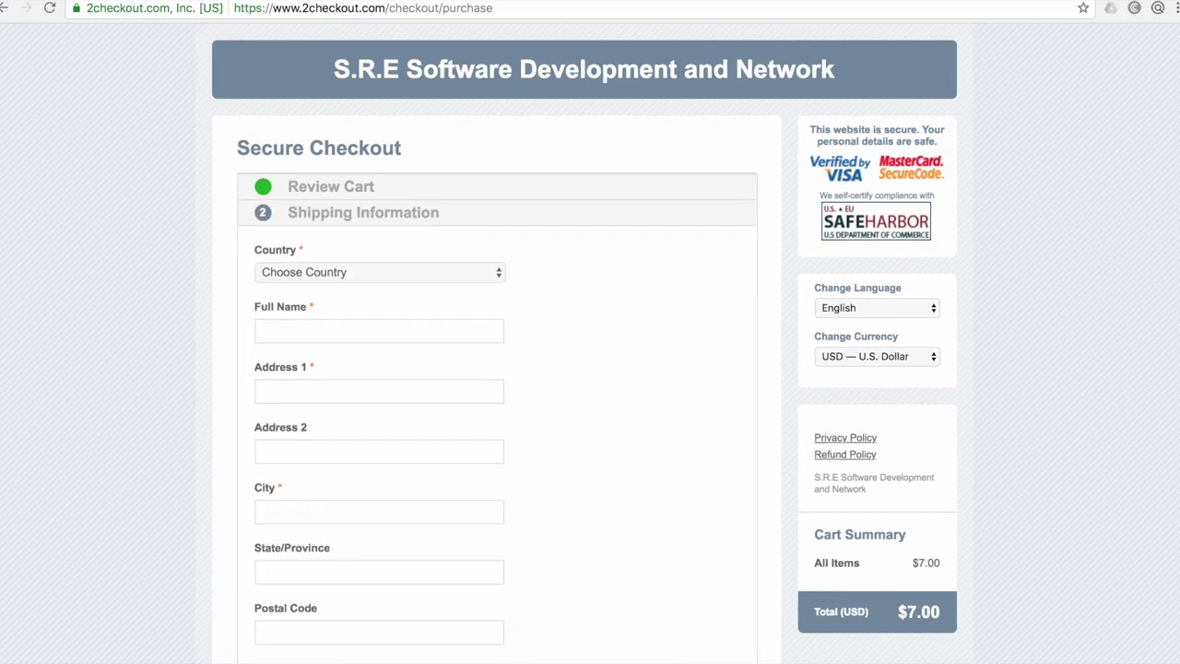
Open the Country dropdown on the Shipping Information form
scroll(590, 344, "down", 1)
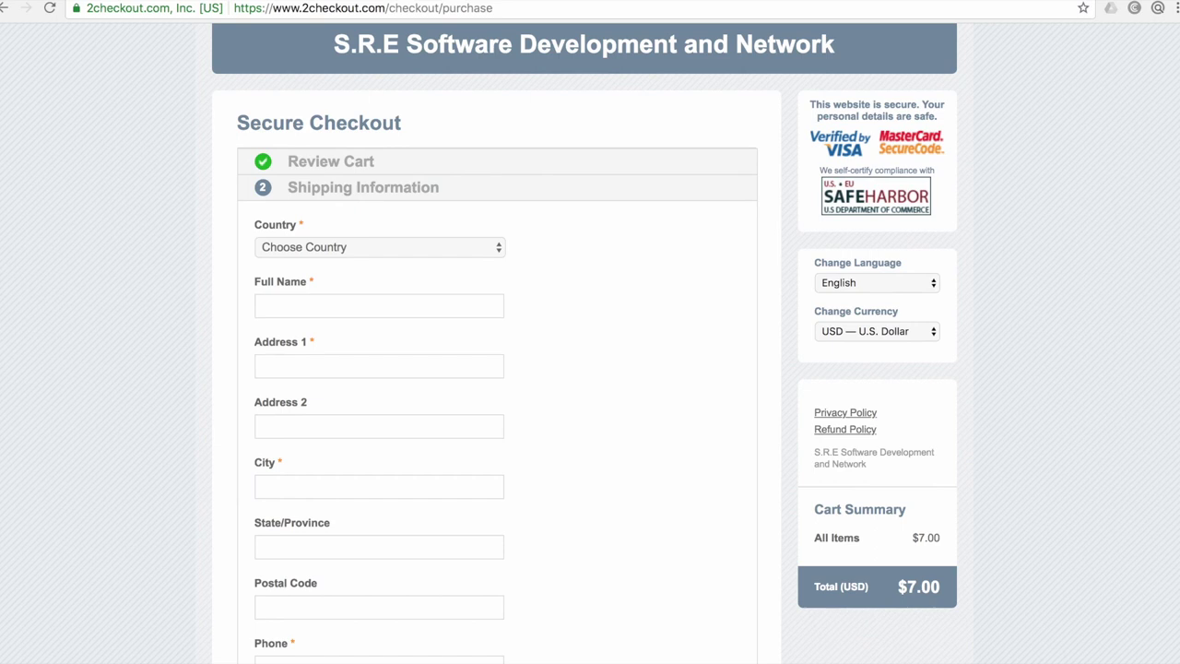
left_click(380, 247)
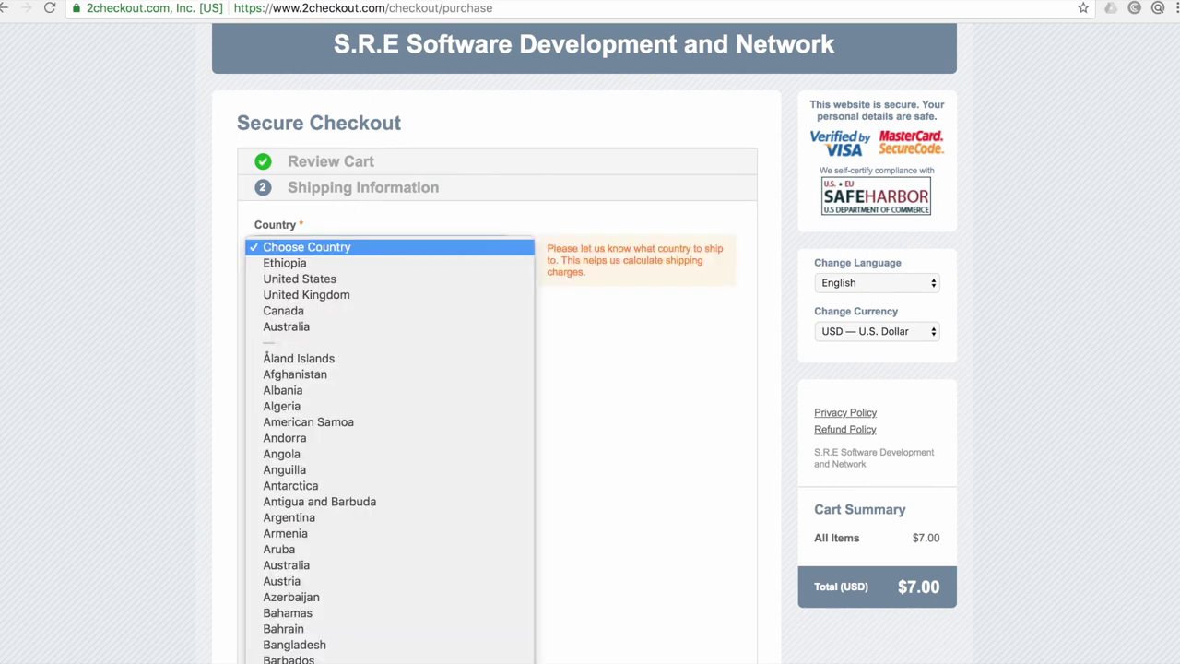